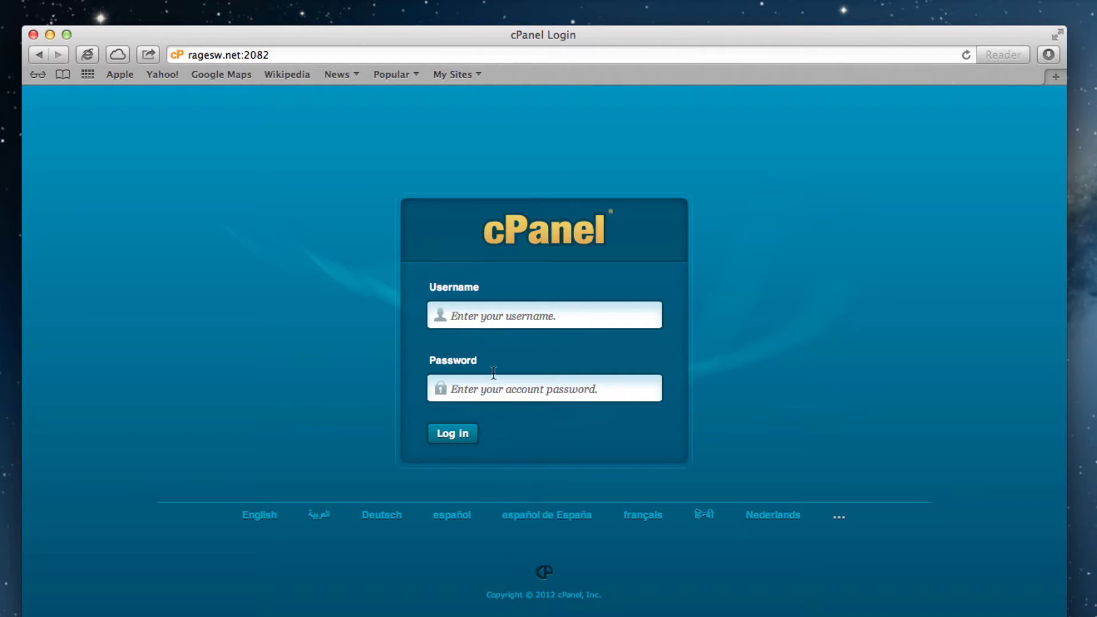
Step: Log in to cPanel with the hosting account's username and password
{"action": "left_click", "coordinate": [486, 318]}
{"action": "type", "text": "rageswne"}
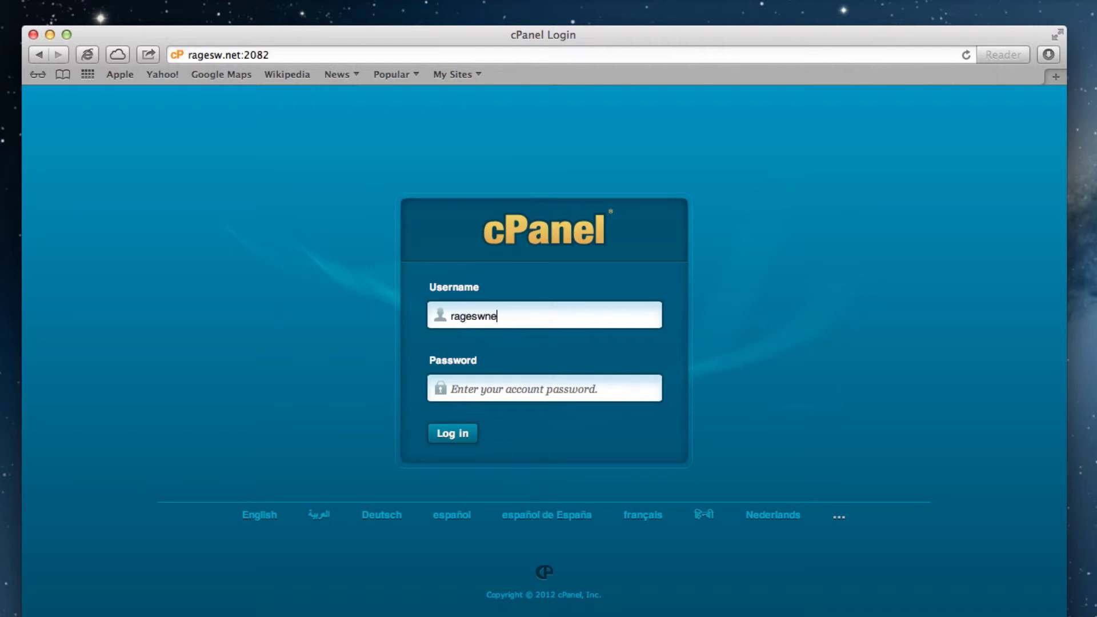
{"action": "key", "text": "Tab"}
{"action": "type", "text": "**********"}
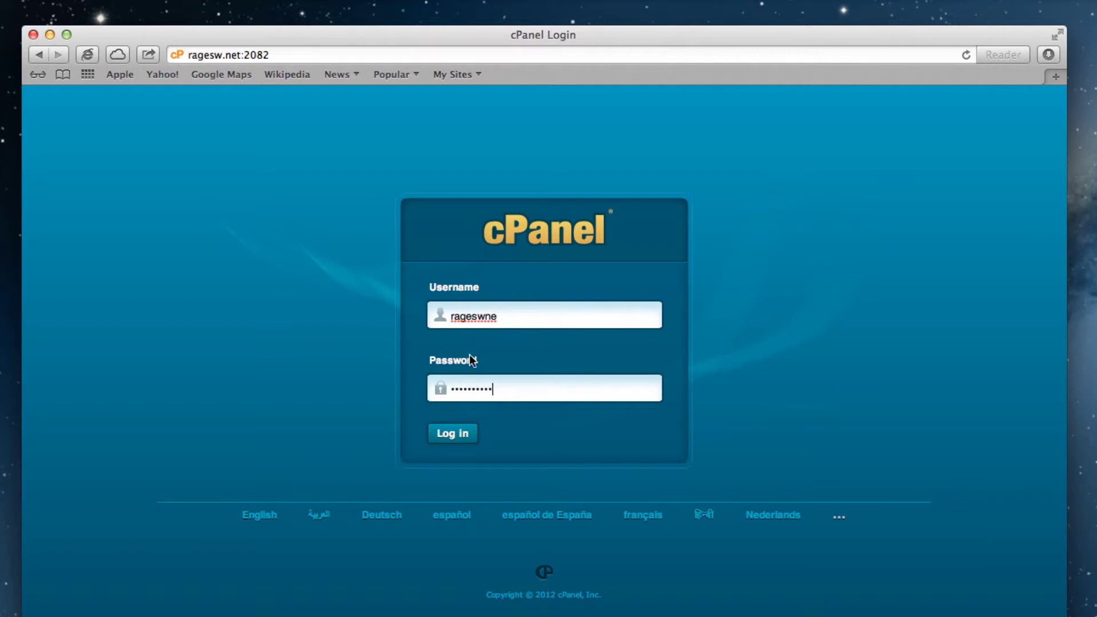
{"action": "left_click", "coordinate": [445, 435]}
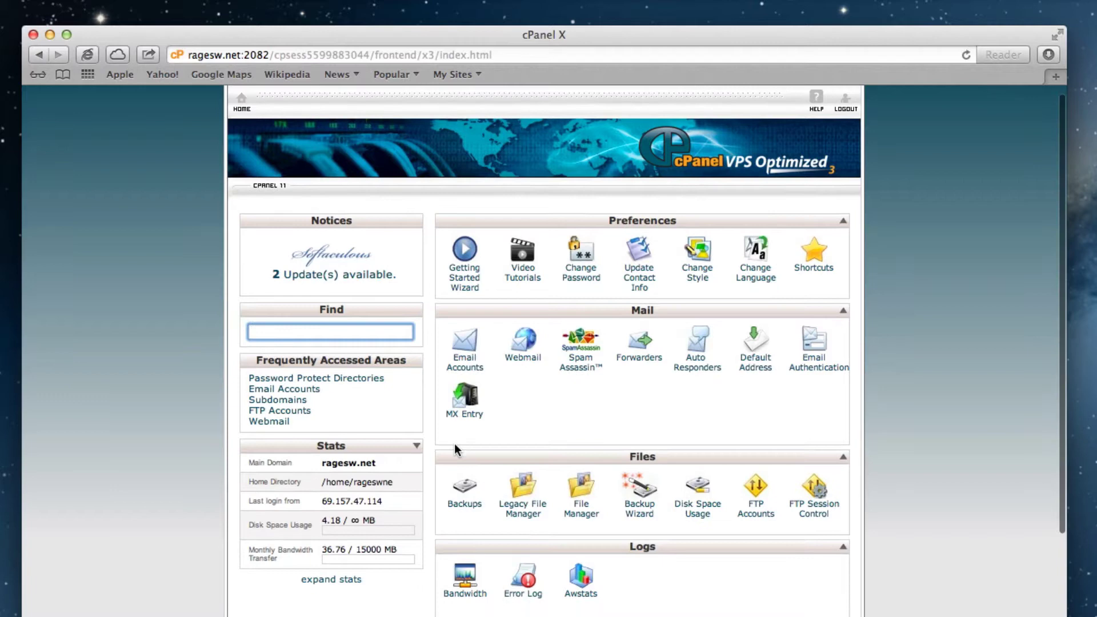
Step: Create the 'mobile' subdomain with document root public_html/mobile
{"action": "scroll", "coordinate": [454, 443], "scroll_direction": "down", "scroll_amount": 6}
{"action": "scroll", "coordinate": [456, 450], "scroll_direction": "down", "scroll_amount": 3}
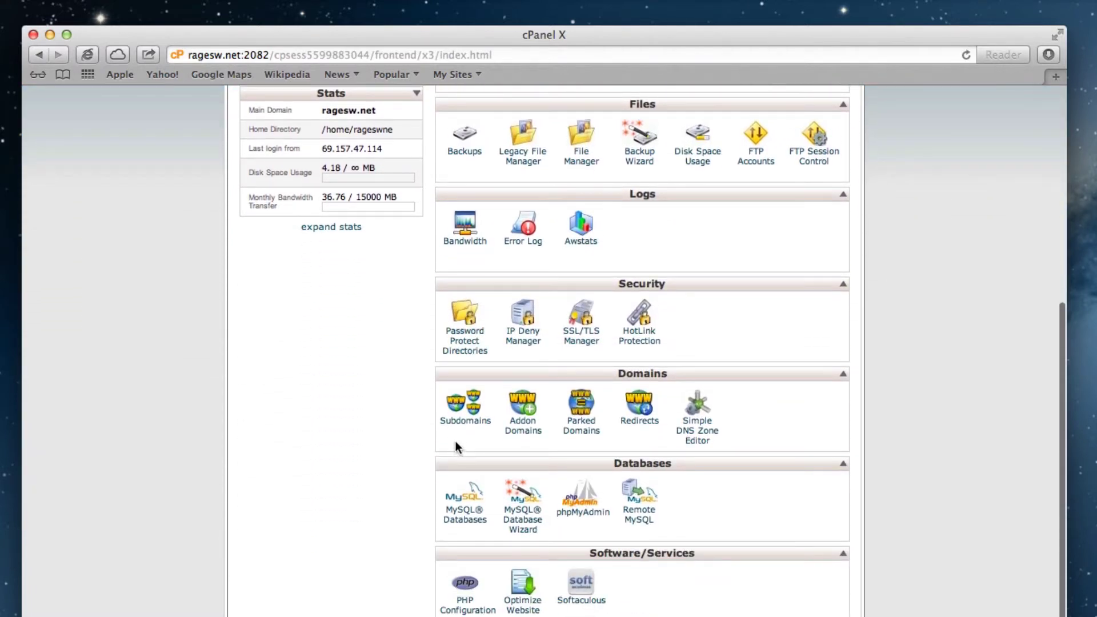
{"action": "left_click", "coordinate": [467, 424]}
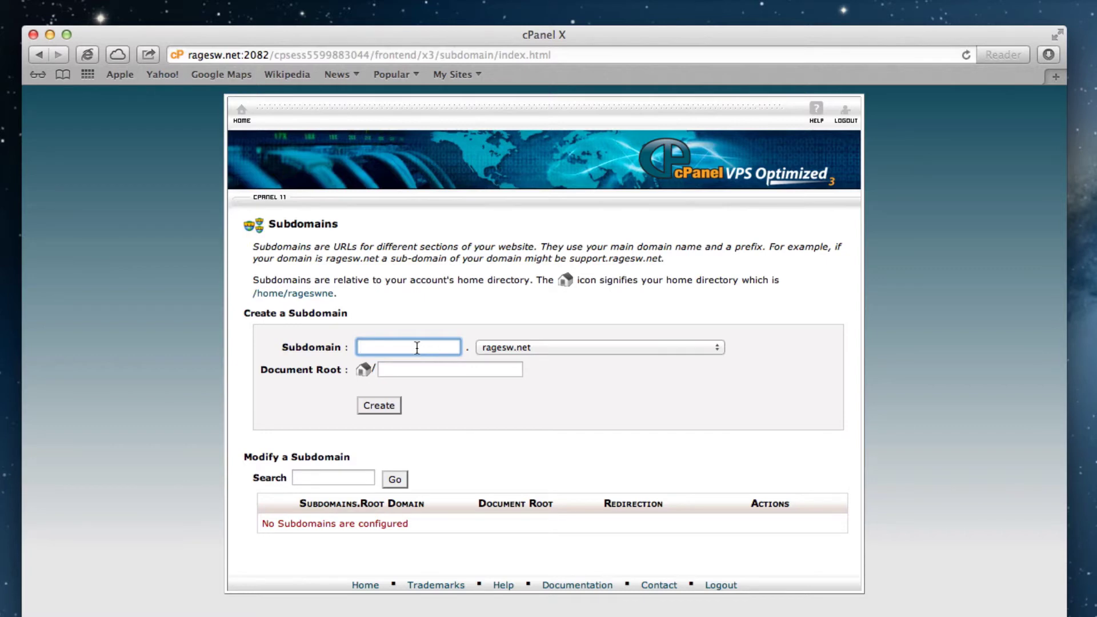
{"action": "type", "text": "mobile"}
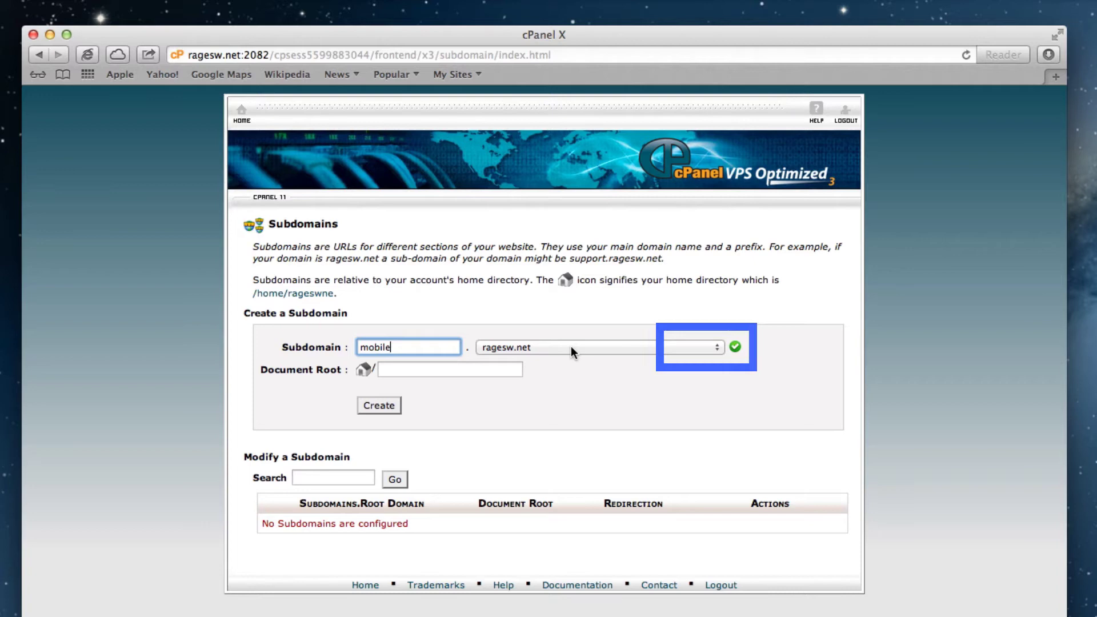
{"action": "key", "text": "Tab"}
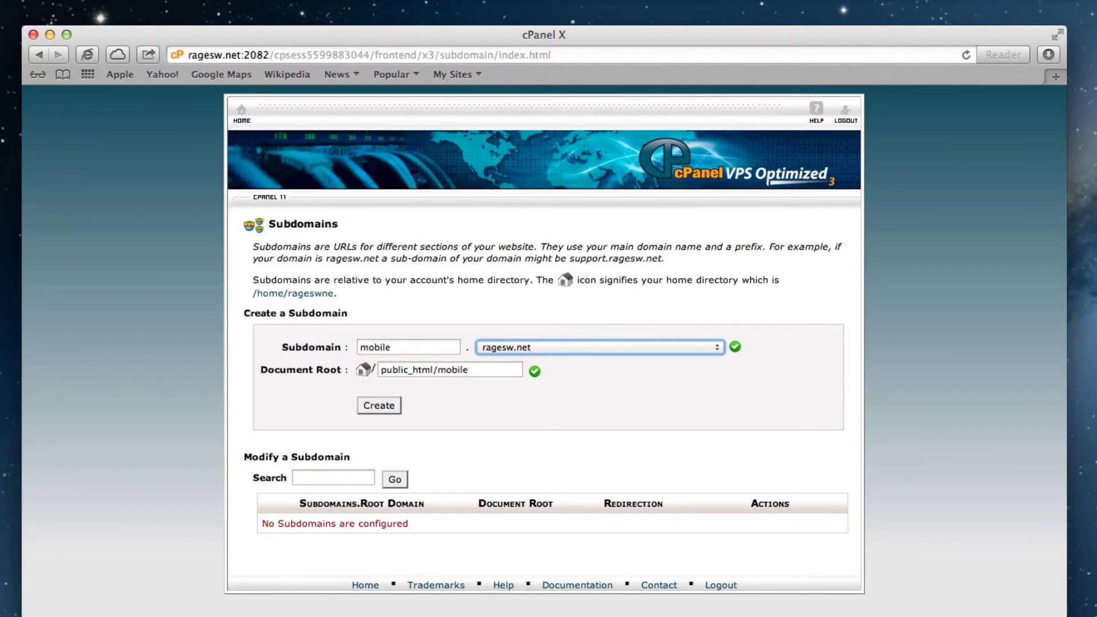
{"action": "left_click", "coordinate": [380, 405]}
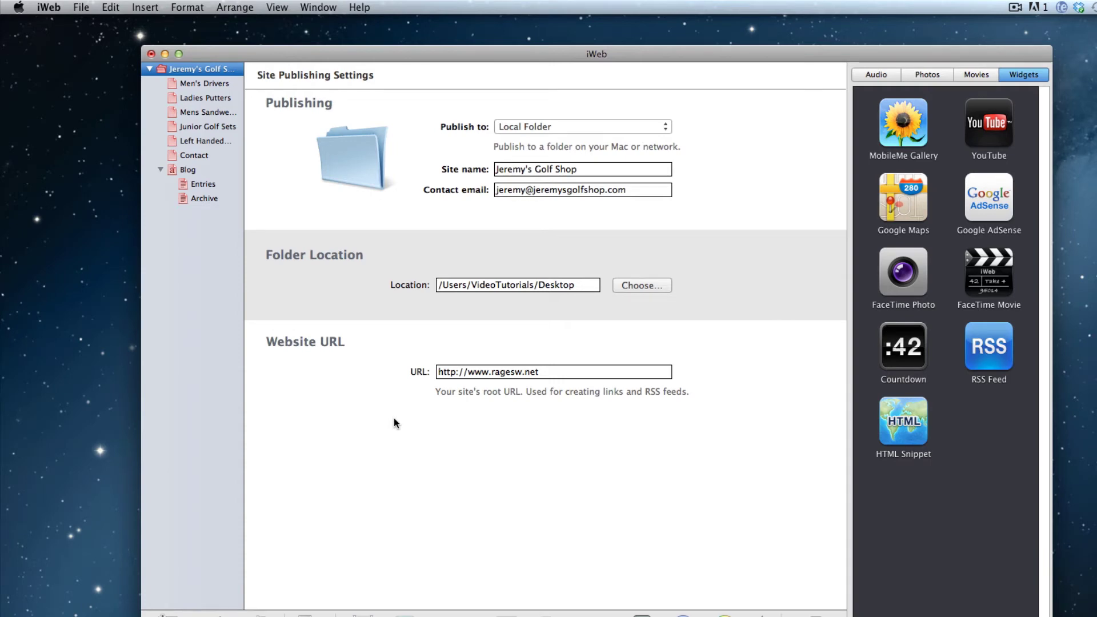
Step: Create a new site from the Blank template and delete its placeholder Text box
{"action": "left_click", "coordinate": [82, 7]}
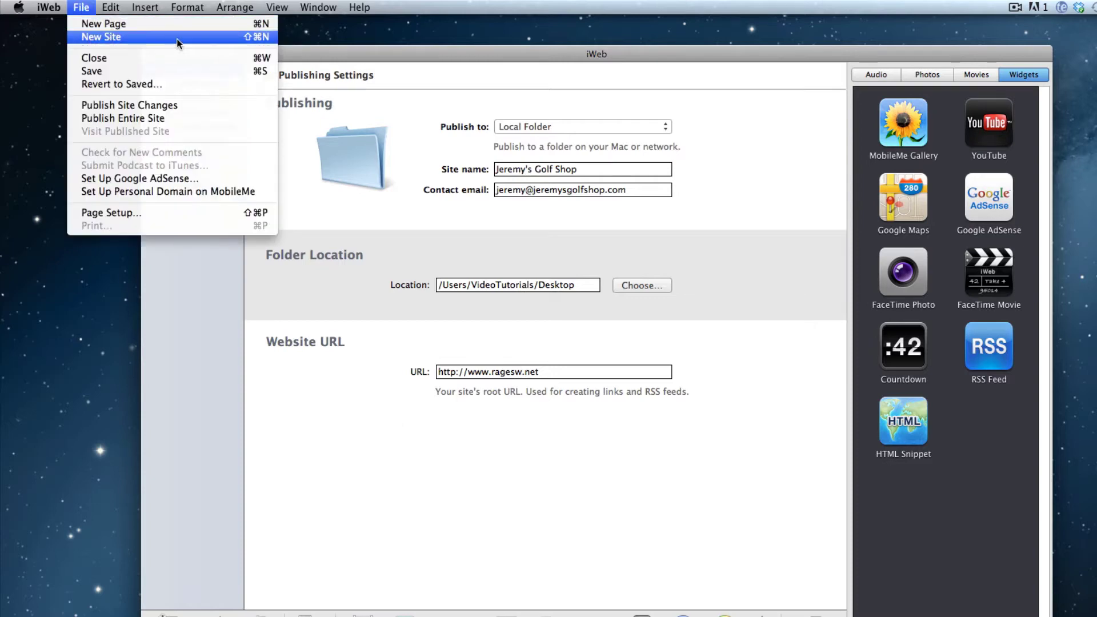
{"action": "left_click", "coordinate": [179, 43]}
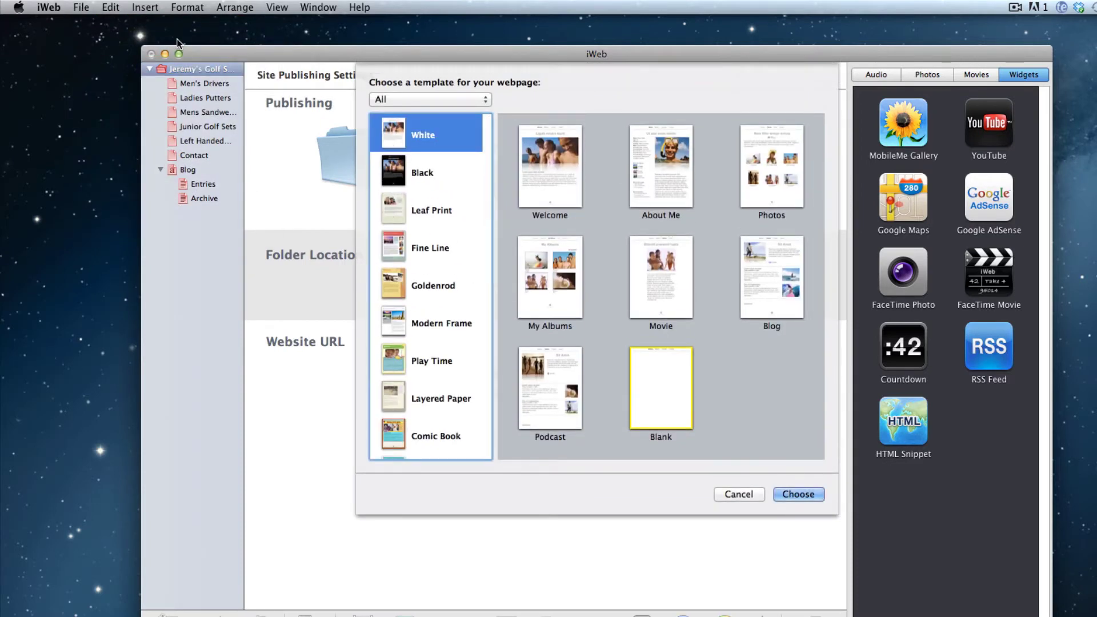
{"action": "left_click", "coordinate": [657, 387]}
{"action": "left_click", "coordinate": [657, 387]}
{"action": "left_click", "coordinate": [800, 496]}
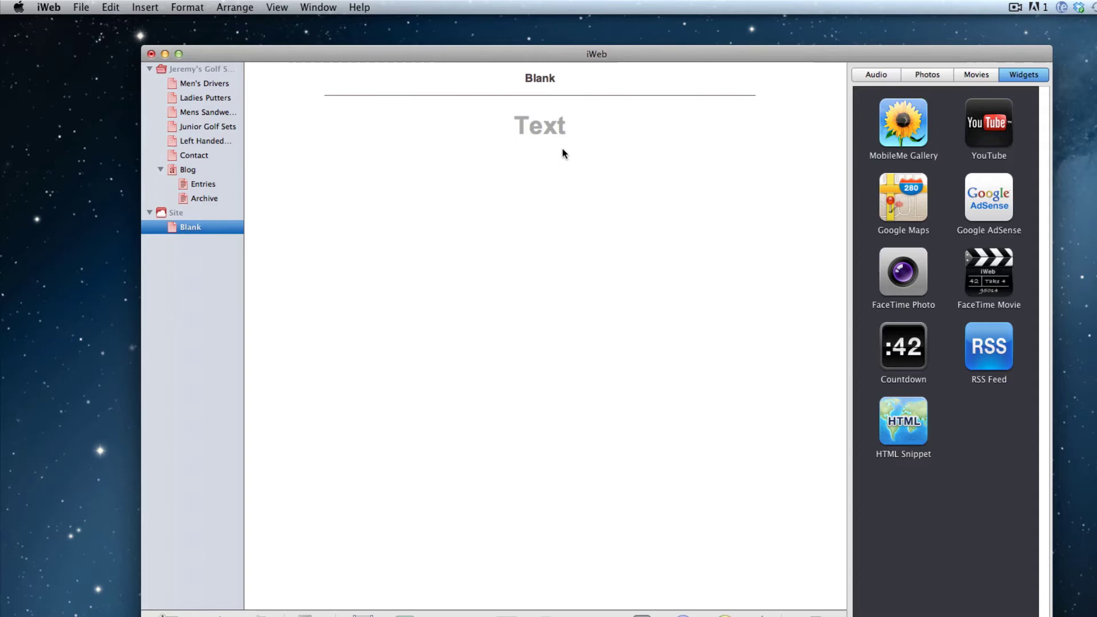
{"action": "left_click", "coordinate": [542, 133]}
{"action": "key", "text": "Delete"}
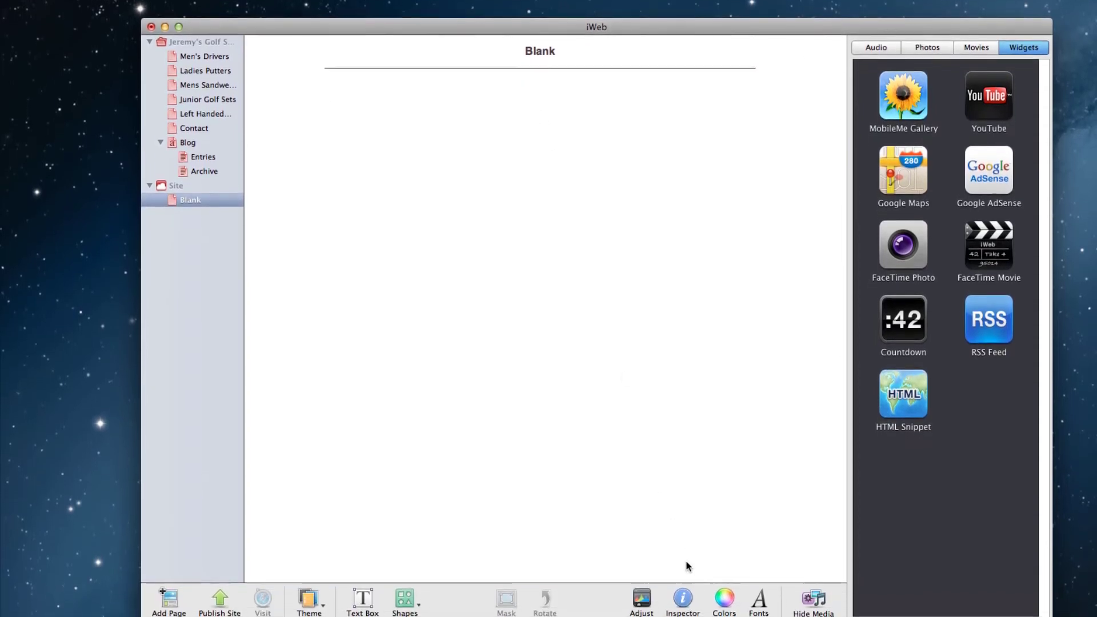
Step: Exclude the blank page from the navigation menu in the Page Inspector
{"action": "left_click", "coordinate": [685, 609]}
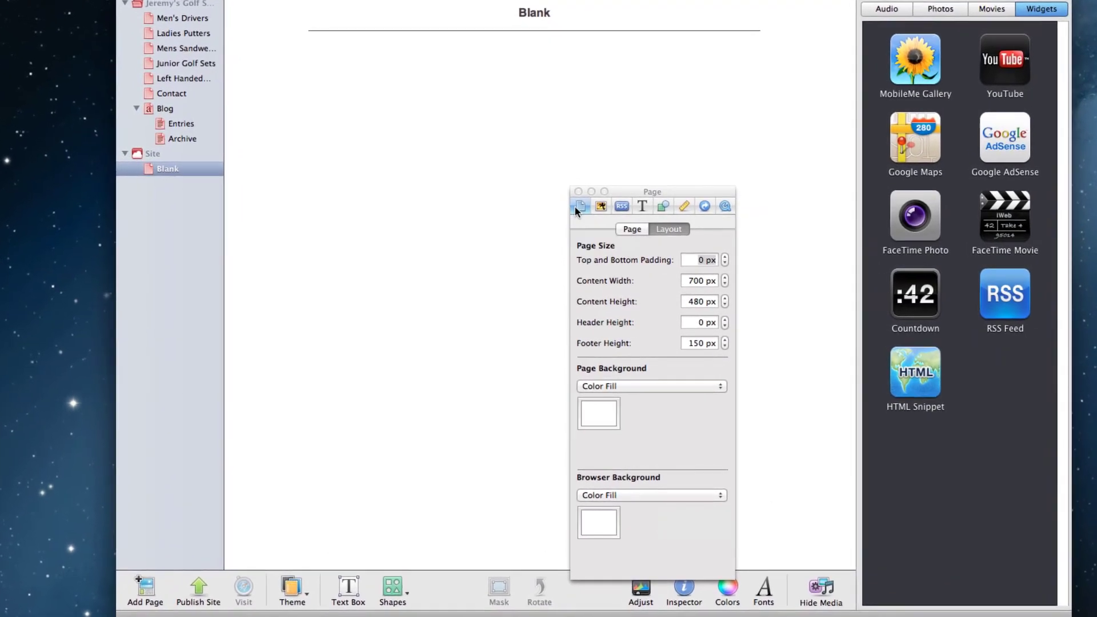
{"action": "left_click", "coordinate": [632, 229]}
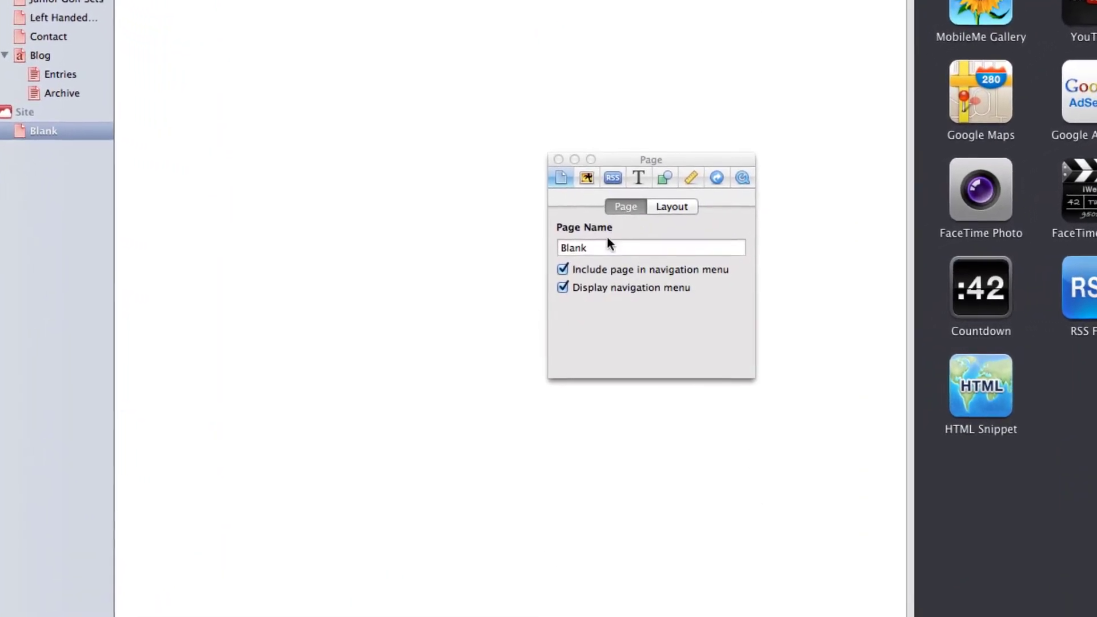
{"action": "left_click", "coordinate": [561, 269]}
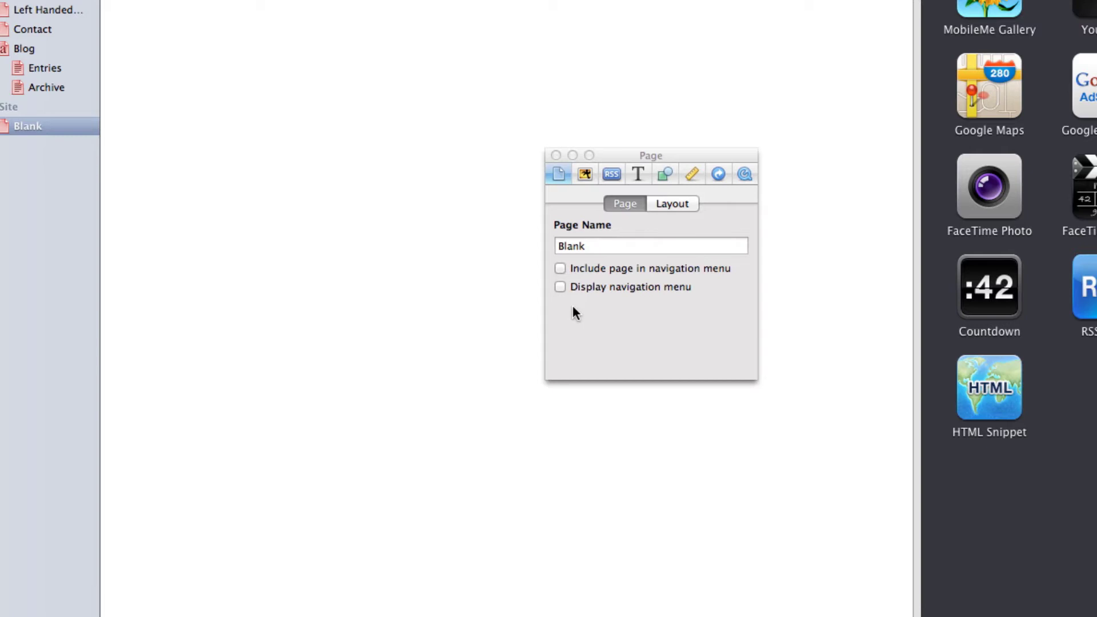
Step: Change the page's content width from 700 to 300 px
{"action": "left_click", "coordinate": [683, 204]}
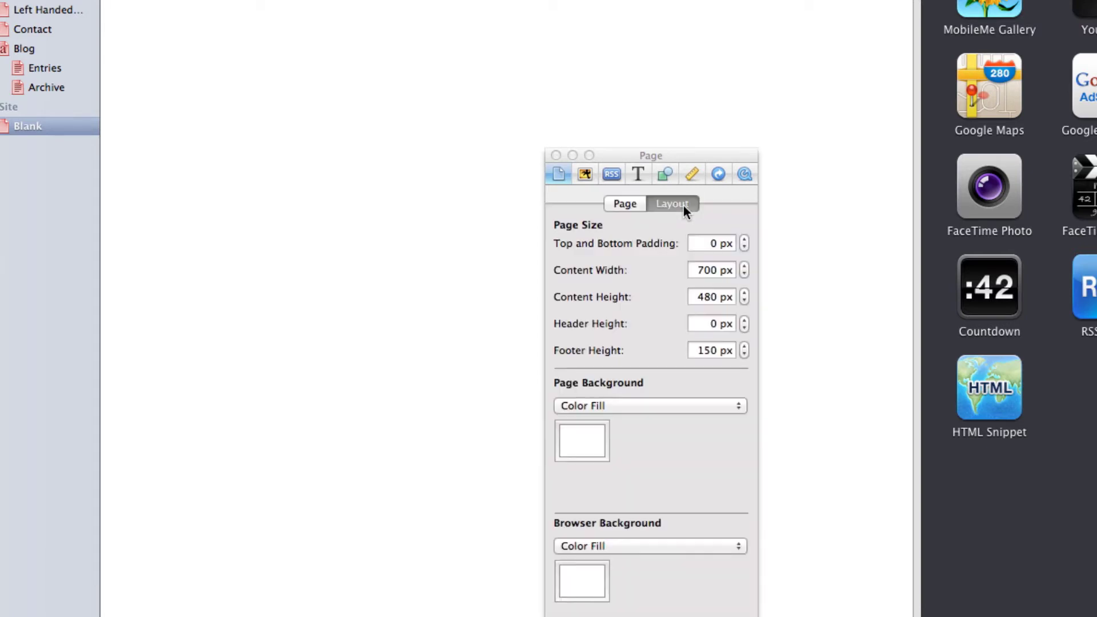
{"action": "left_click", "coordinate": [708, 274]}
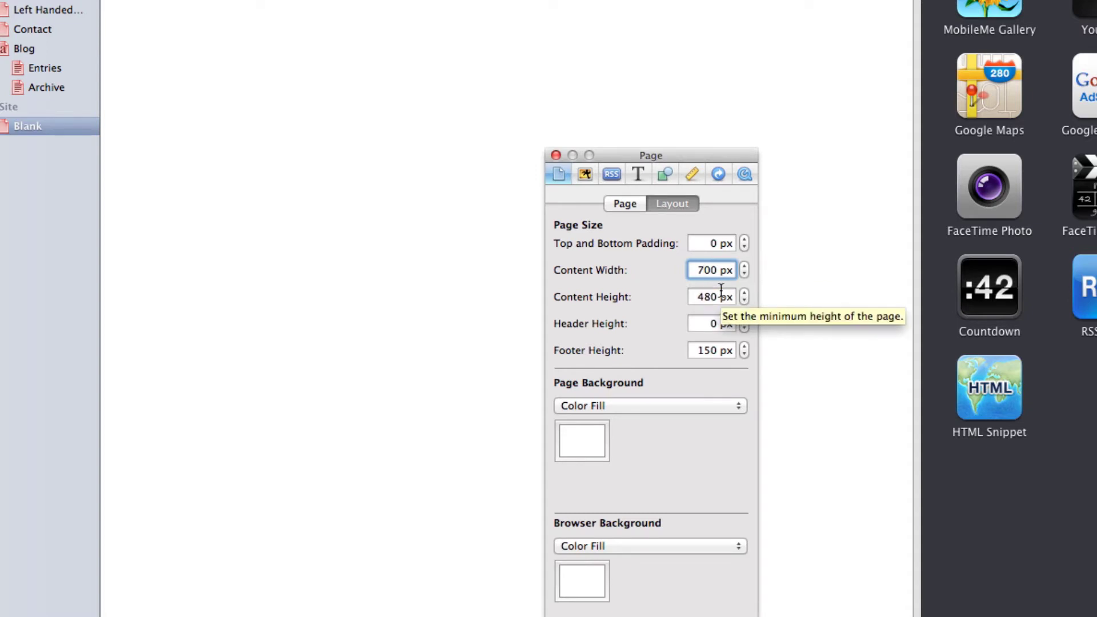
{"action": "key", "text": "BackSpace"}
{"action": "type", "text": "3"}
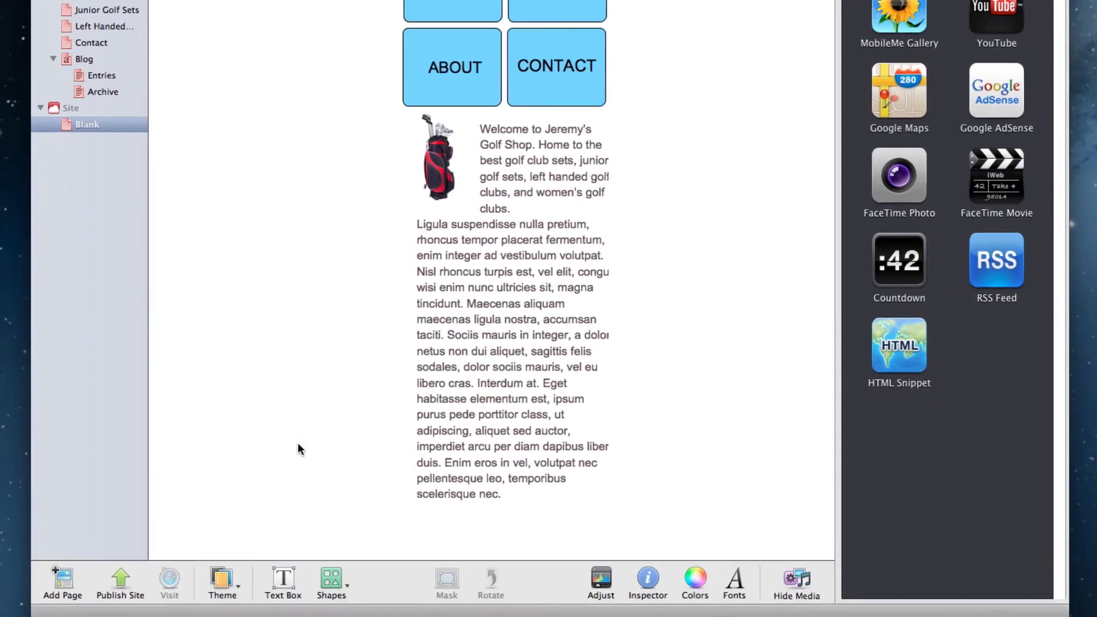
Step: Add a text box and position the View Full Site text below the body text
{"action": "left_click", "coordinate": [284, 577]}
{"action": "type", "text": "Vero nunc ante"}
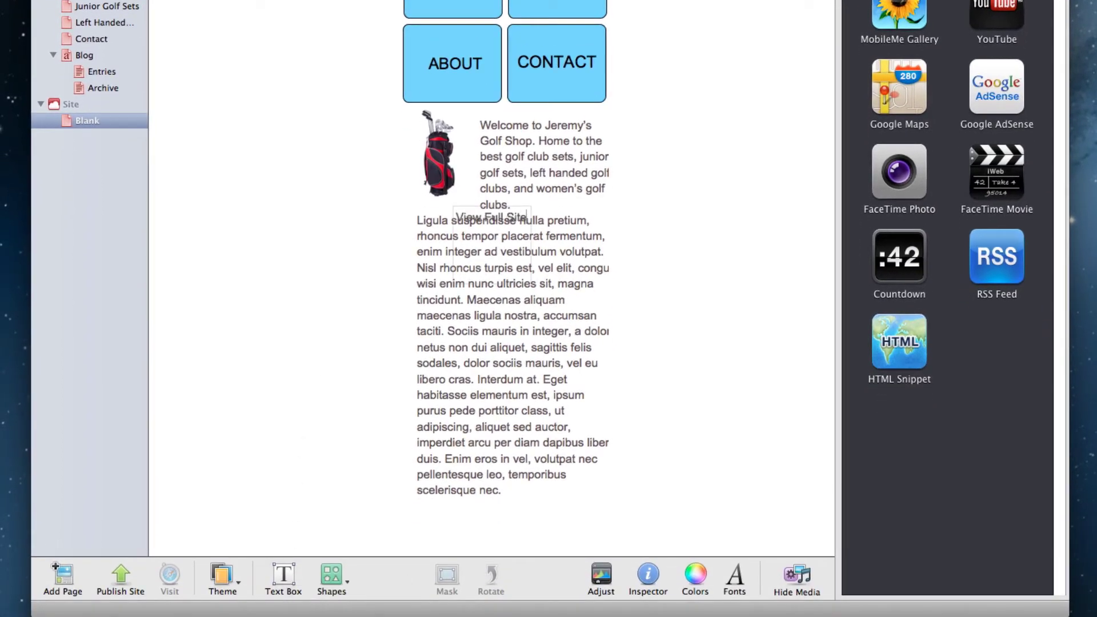
{"action": "left_click_drag", "start_coordinate": [477, 234], "coordinate": [493, 516]}
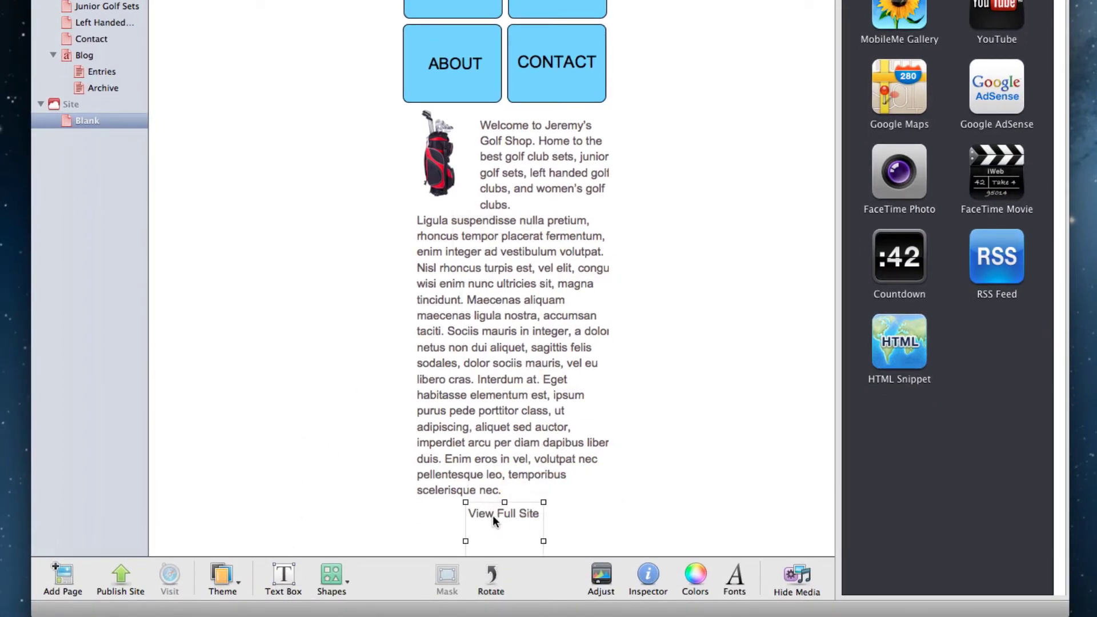
{"action": "triple_click", "coordinate": [504, 513]}
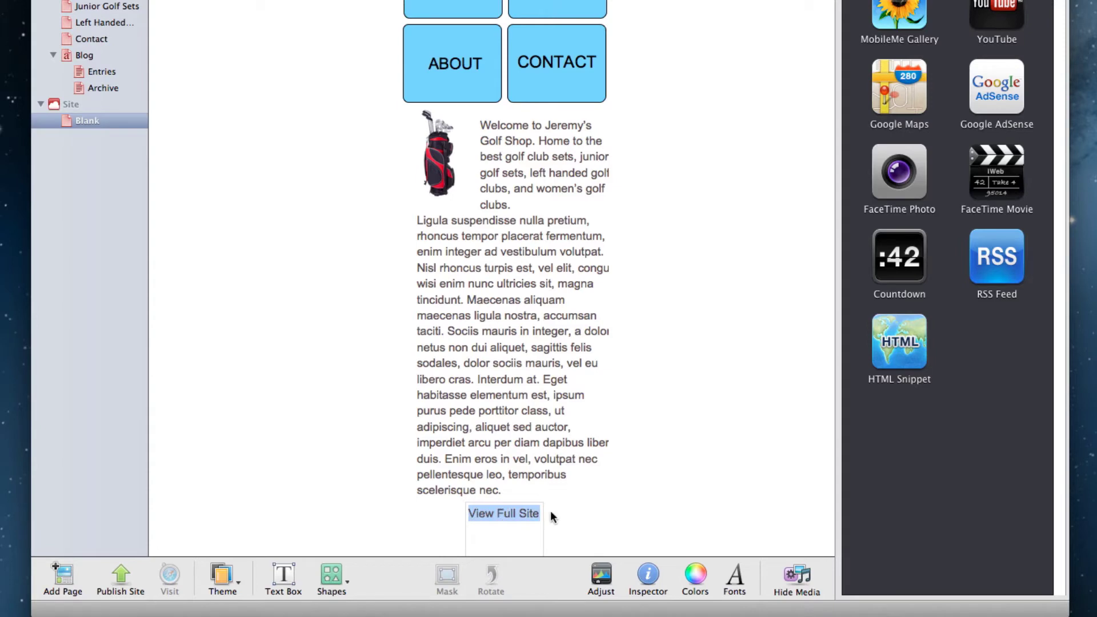
{"action": "left_click", "coordinate": [653, 576]}
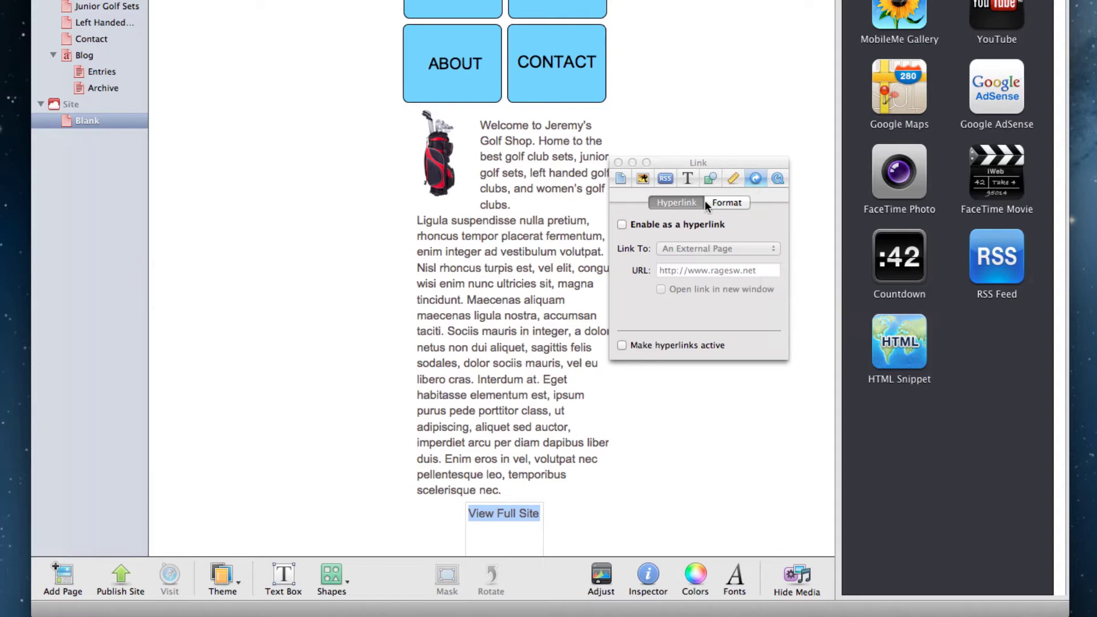
{"action": "left_click", "coordinate": [622, 224]}
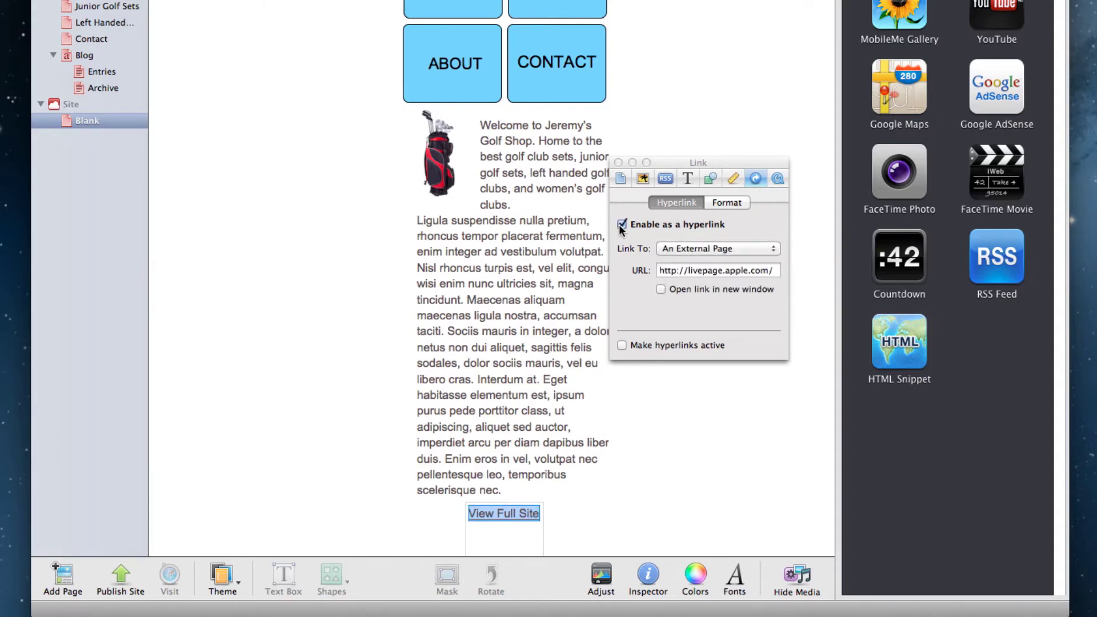
{"action": "triple_click", "coordinate": [726, 271]}
{"action": "type", "text": "h"}
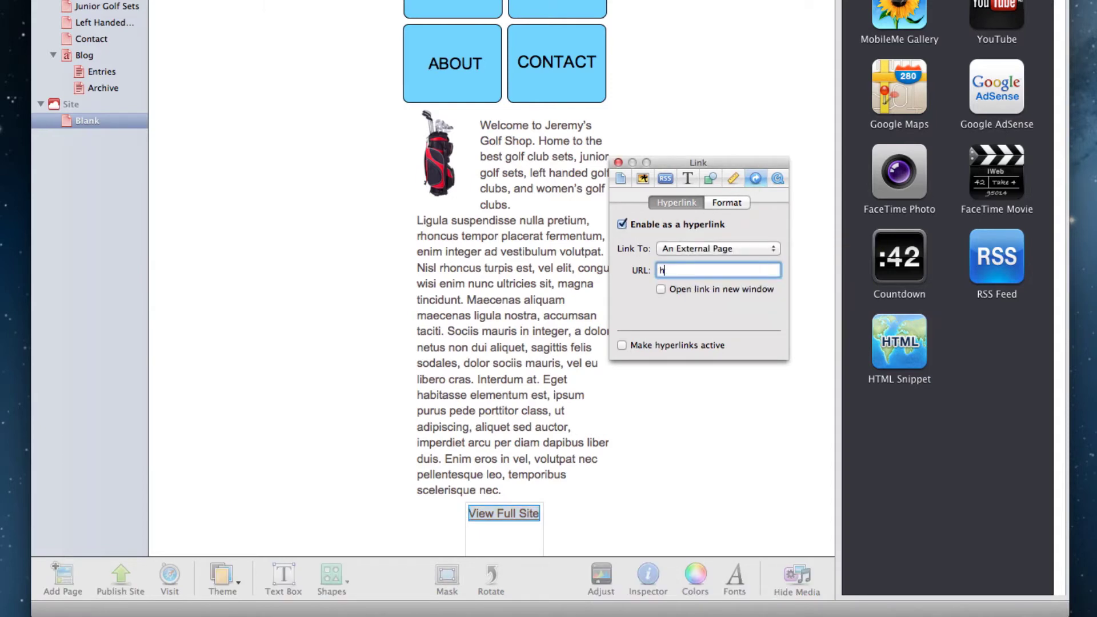
{"action": "type", "text": "ttp://www.ragesw.net"}
{"action": "left_click", "coordinate": [618, 163]}
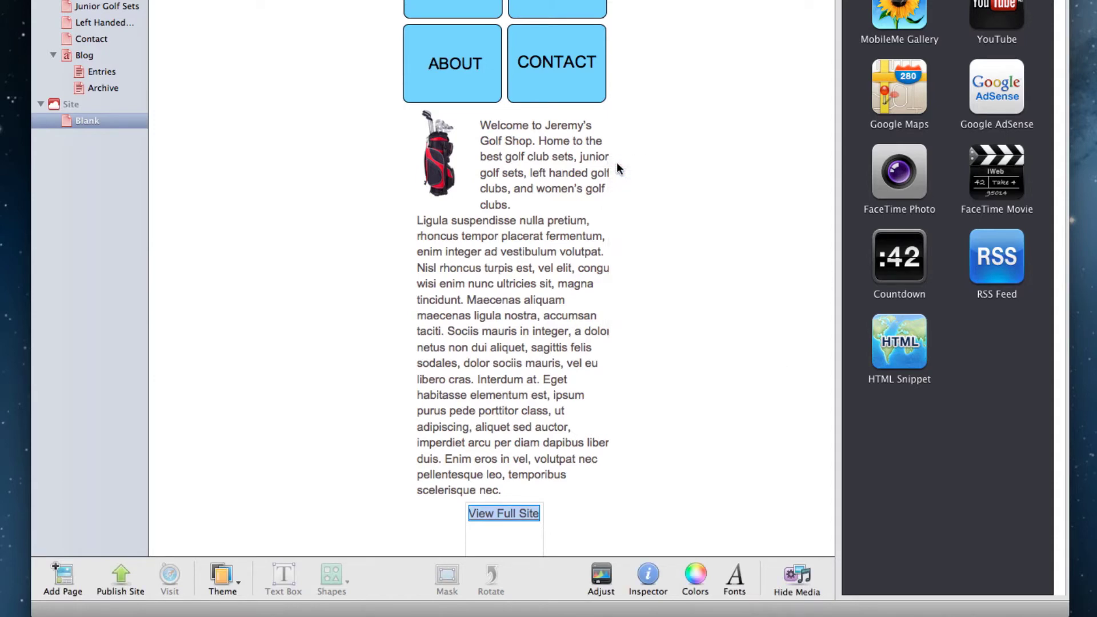
{"action": "left_click", "coordinate": [617, 164]}
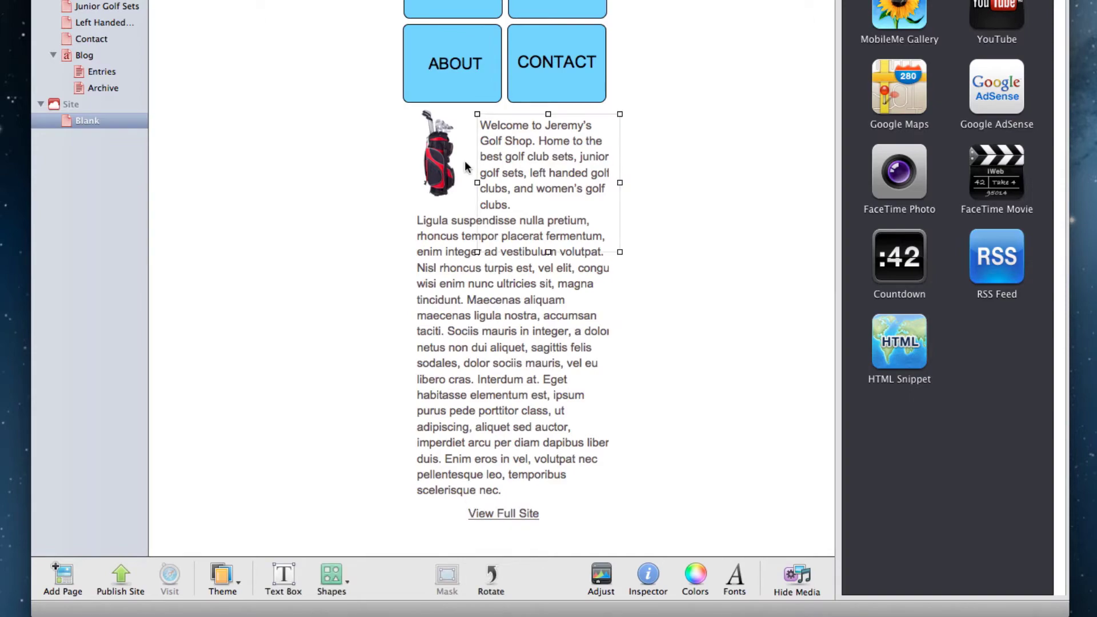
{"action": "left_click", "coordinate": [328, 150]}
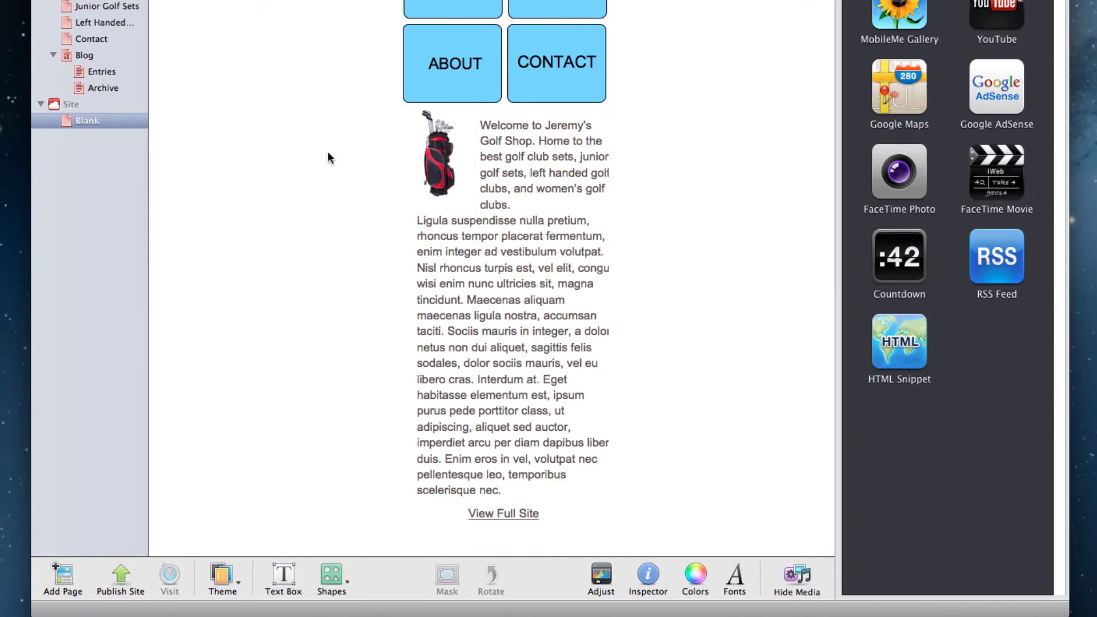
Step: Set the site to publish to an FTP Server, named 'Mobile Site', with the contact email
{"action": "left_click", "coordinate": [105, 108]}
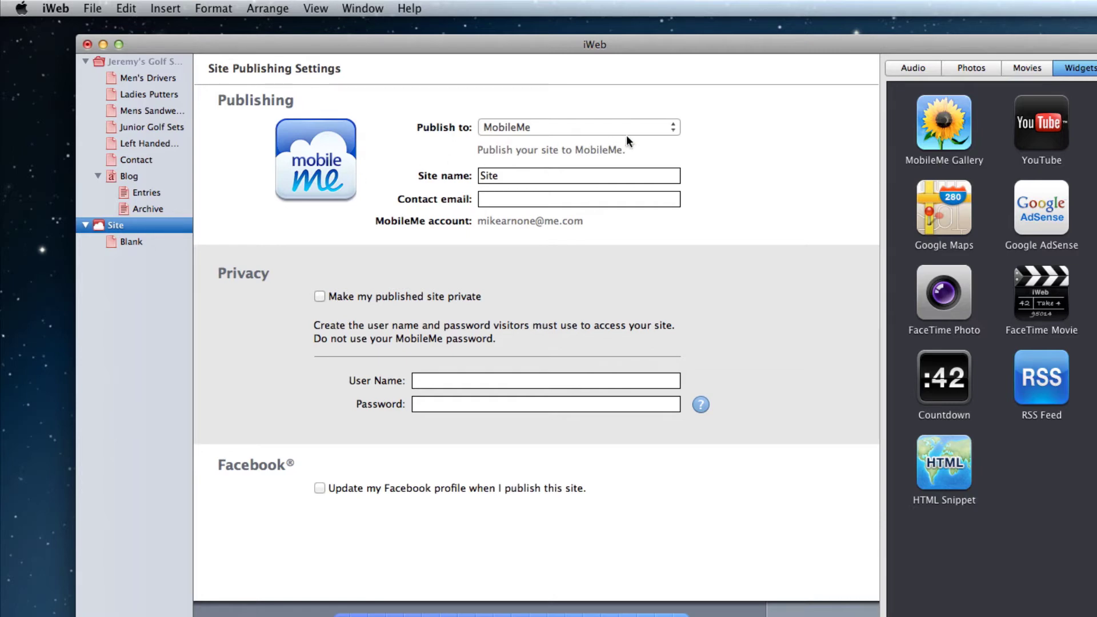
{"action": "left_click", "coordinate": [671, 128]}
{"action": "left_click", "coordinate": [666, 139]}
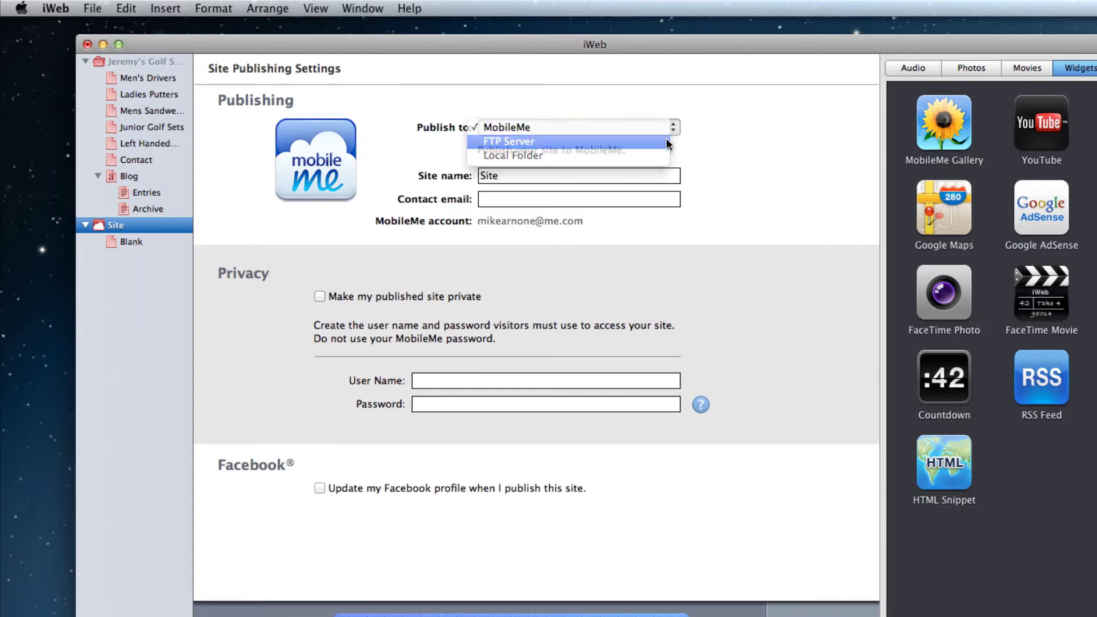
{"action": "key", "text": "Tab"}
{"action": "type", "text": "Mobile Site"}
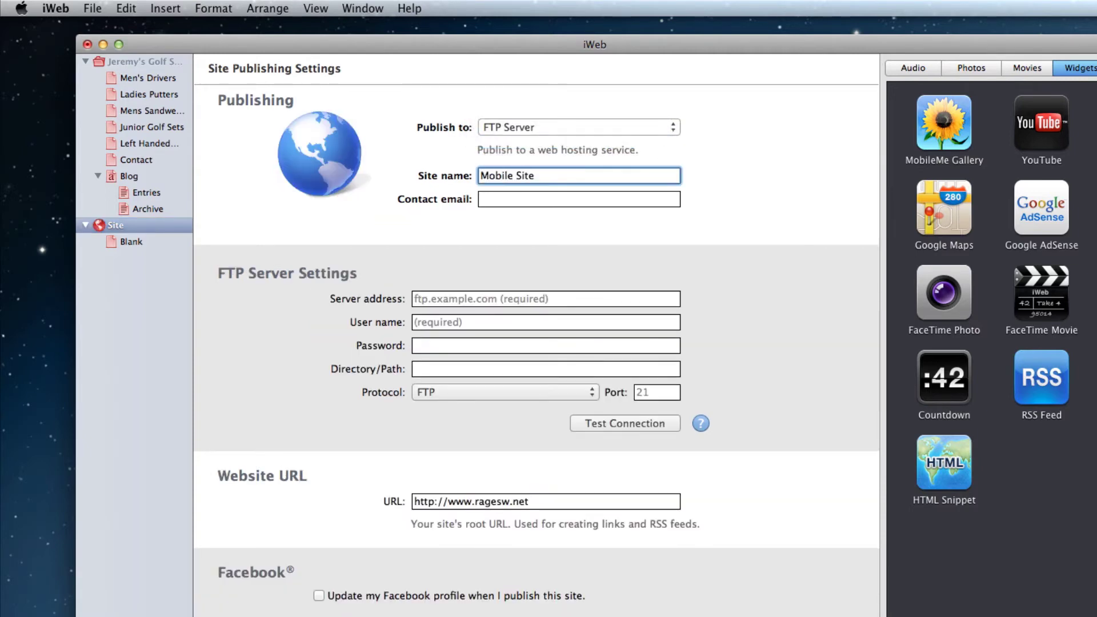
{"action": "key", "text": "Tab"}
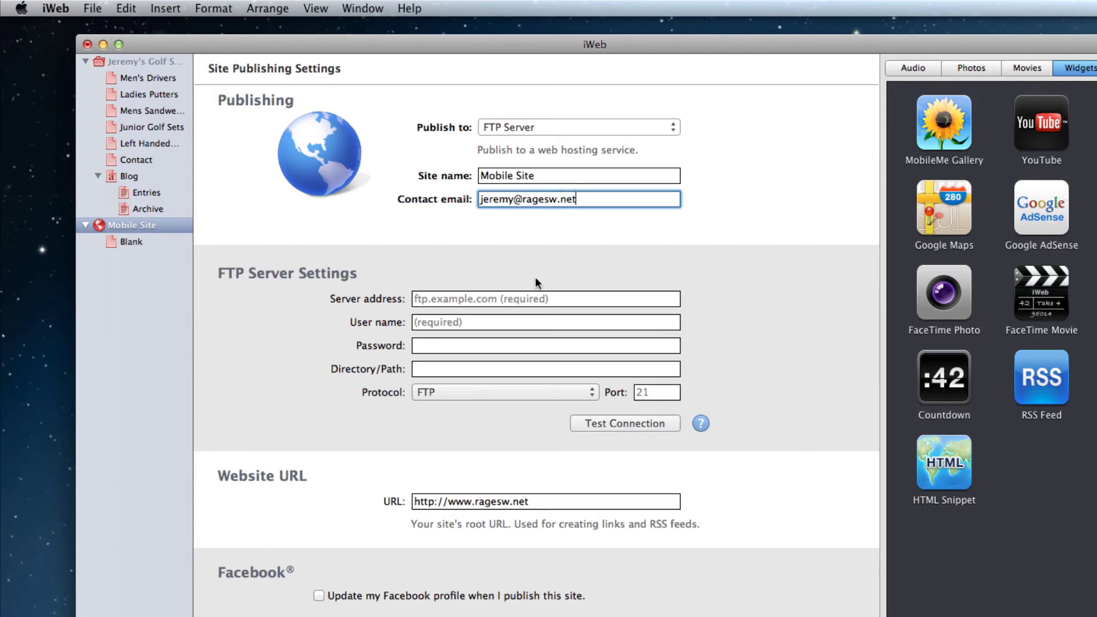
Step: Enter FTP server marge.ragesw.com, the account user name and password, and path public_html/mobile
{"action": "left_click", "coordinate": [508, 298]}
{"action": "type", "text": "marge.ragesw.com"}
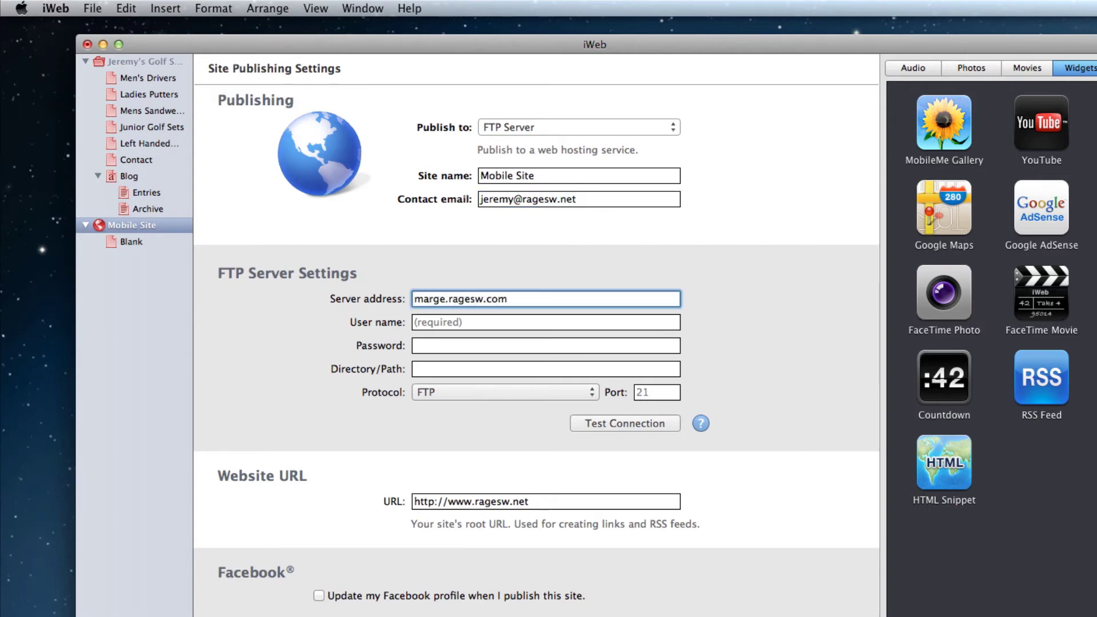
{"action": "left_click", "coordinate": [478, 327]}
{"action": "type", "text": "rageswne"}
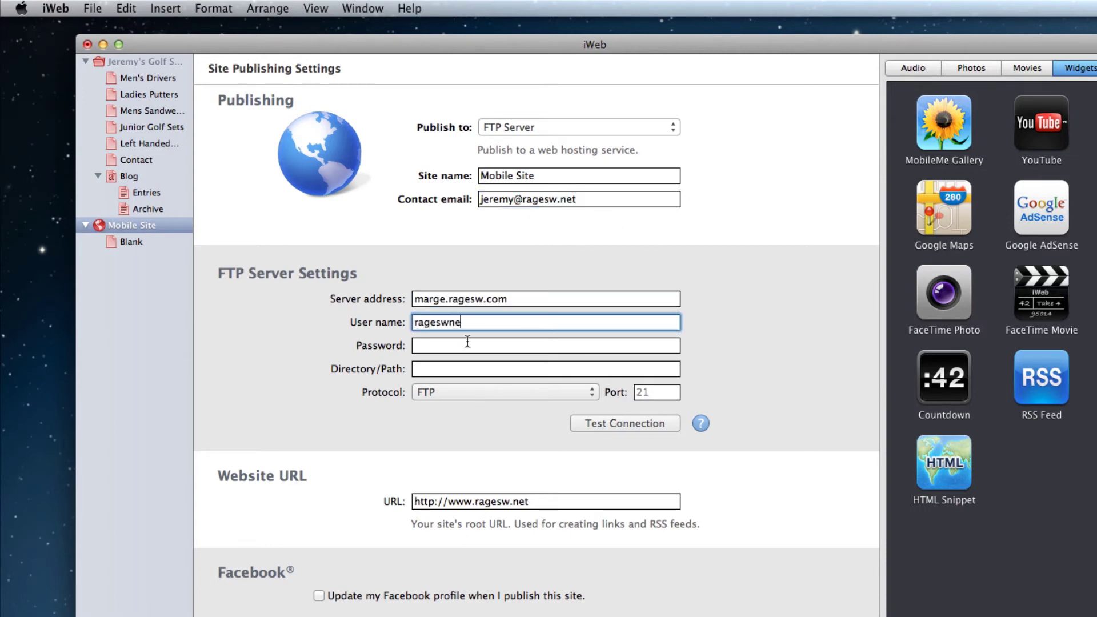
{"action": "left_click", "coordinate": [468, 342]}
{"action": "type", "text": "••••••••••"}
{"action": "left_click", "coordinate": [468, 369]}
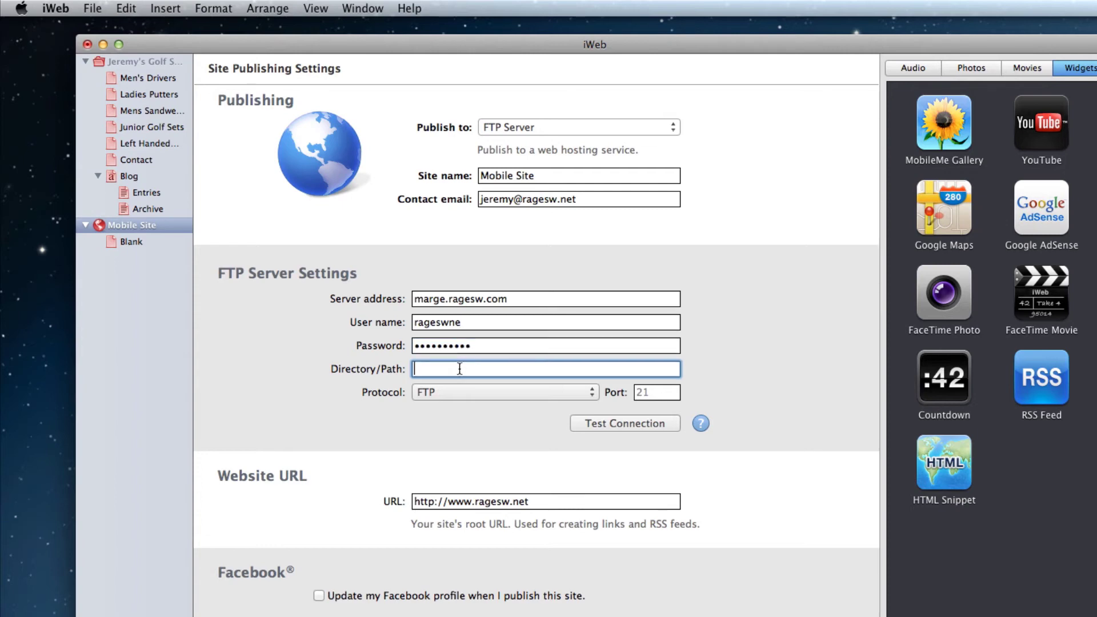
{"action": "type", "text": "public_html/mobile"}
{"action": "left_click_drag", "start_coordinate": [470, 500], "coordinate": [448, 501]}
{"action": "triple_click", "coordinate": [454, 501]}
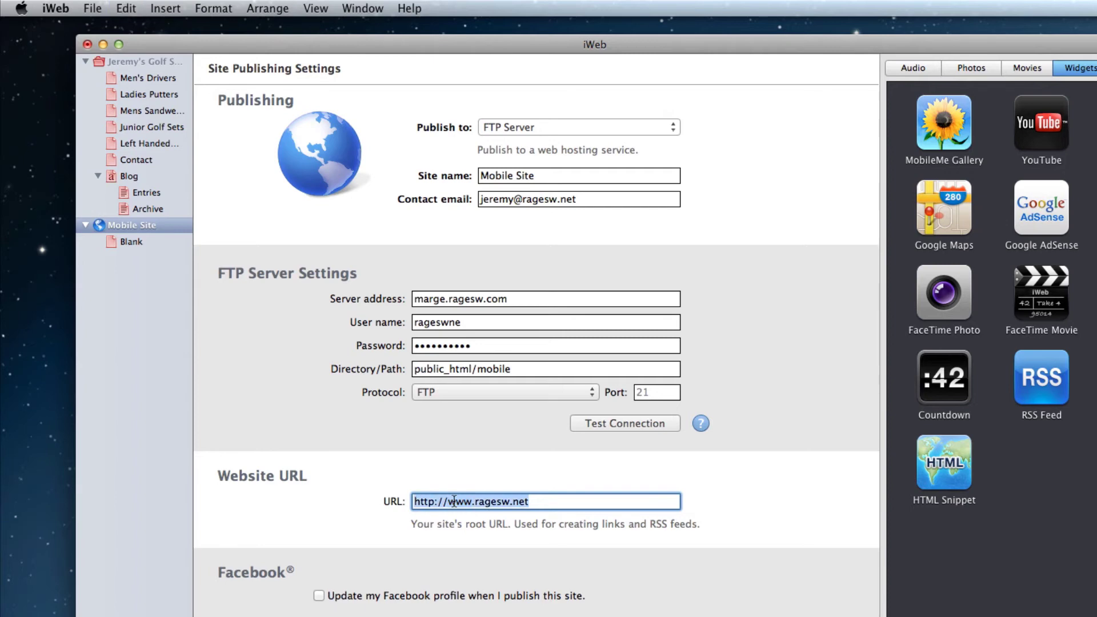
{"action": "type", "text": "http://"}
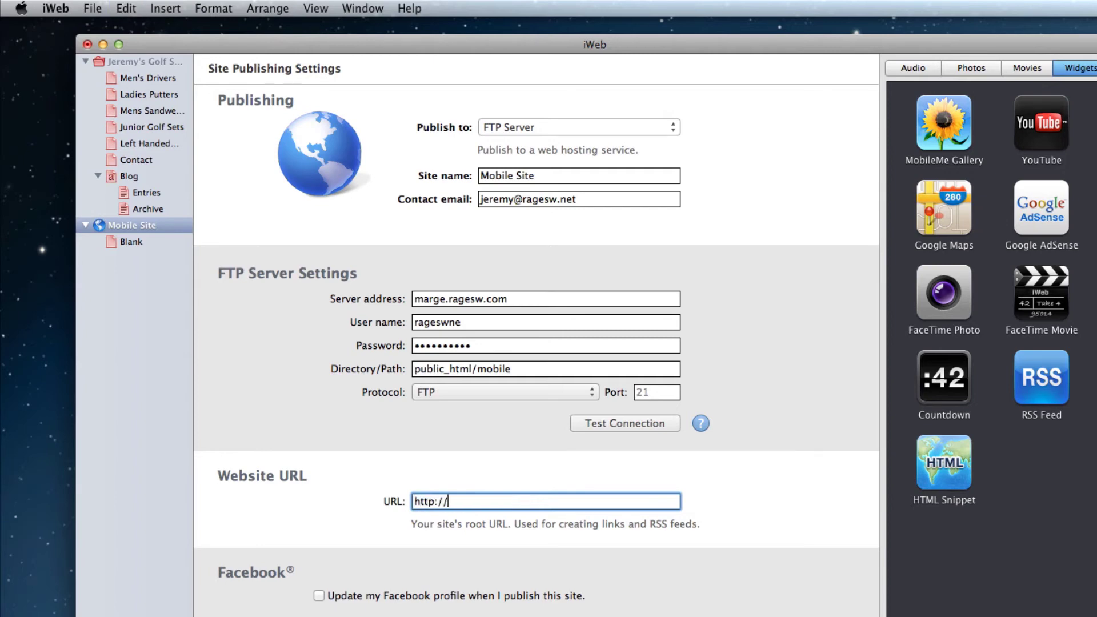
{"action": "type", "text": "mobile.ragesw.net"}
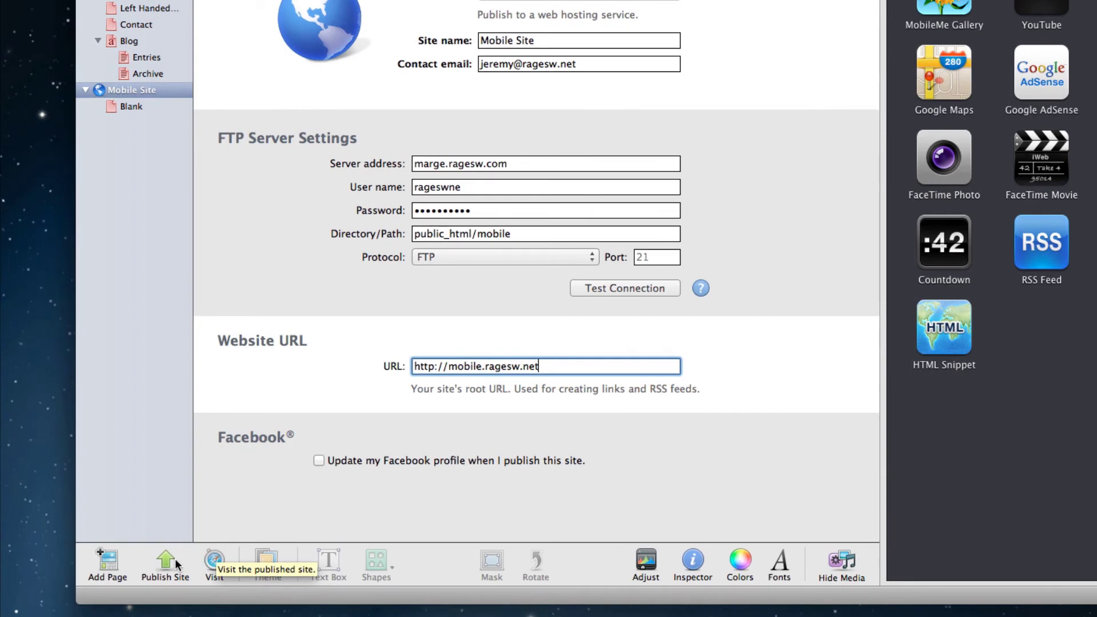
{"action": "left_click", "coordinate": [175, 557]}
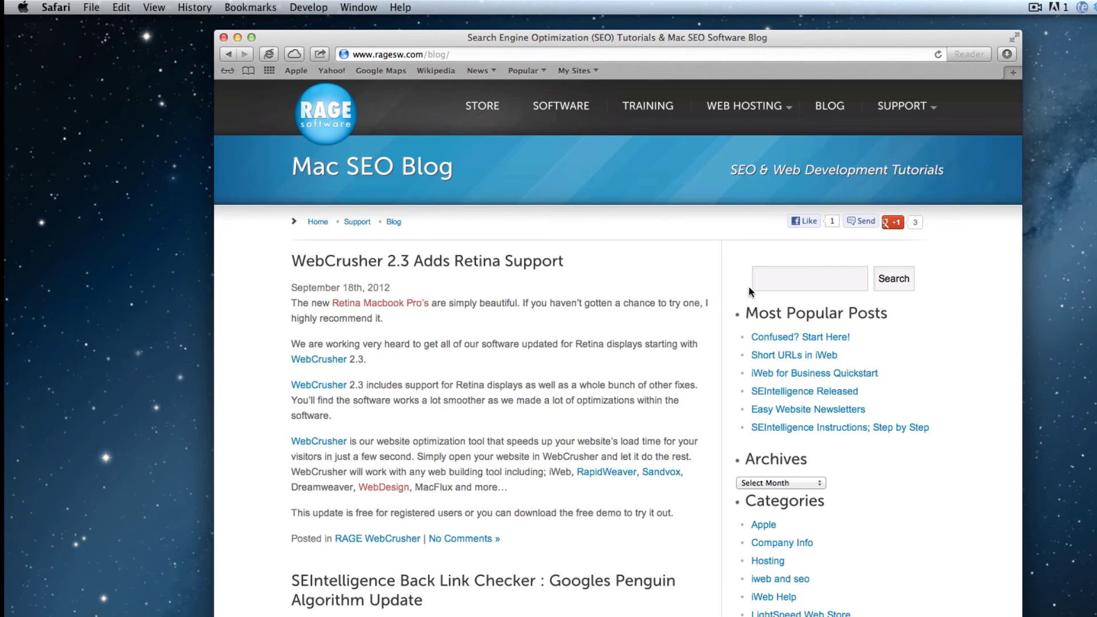
Step: Search the blog for 'web hosting tutorials' and open the mobile friendly iWeb site tutorial
{"action": "left_click", "coordinate": [775, 278]}
{"action": "type", "text": "web hosting tutorials"}
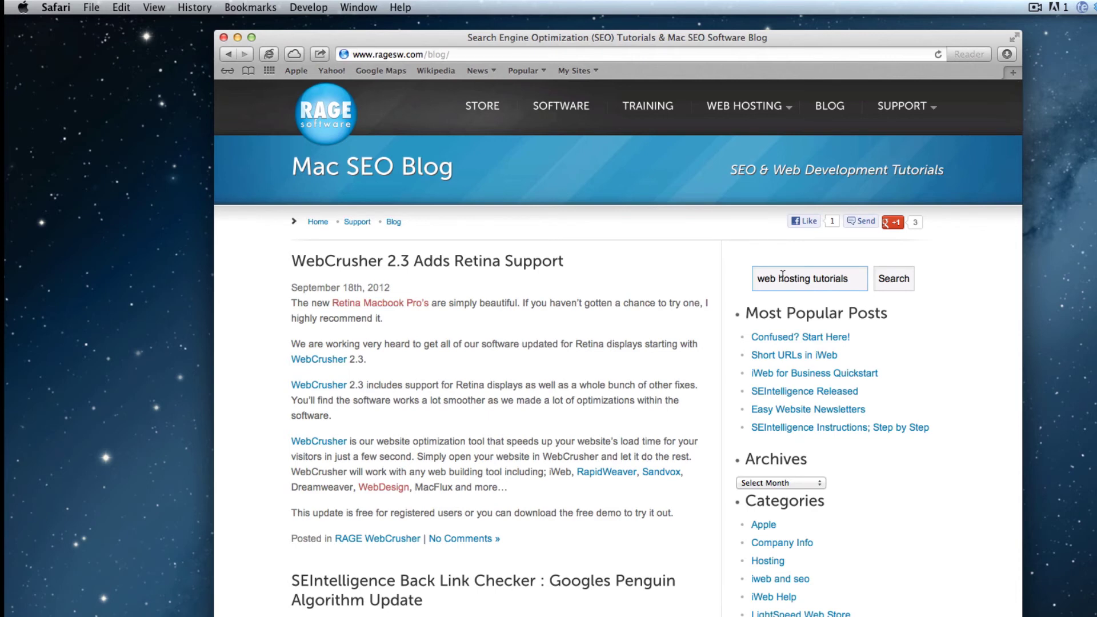
{"action": "left_click", "coordinate": [896, 280]}
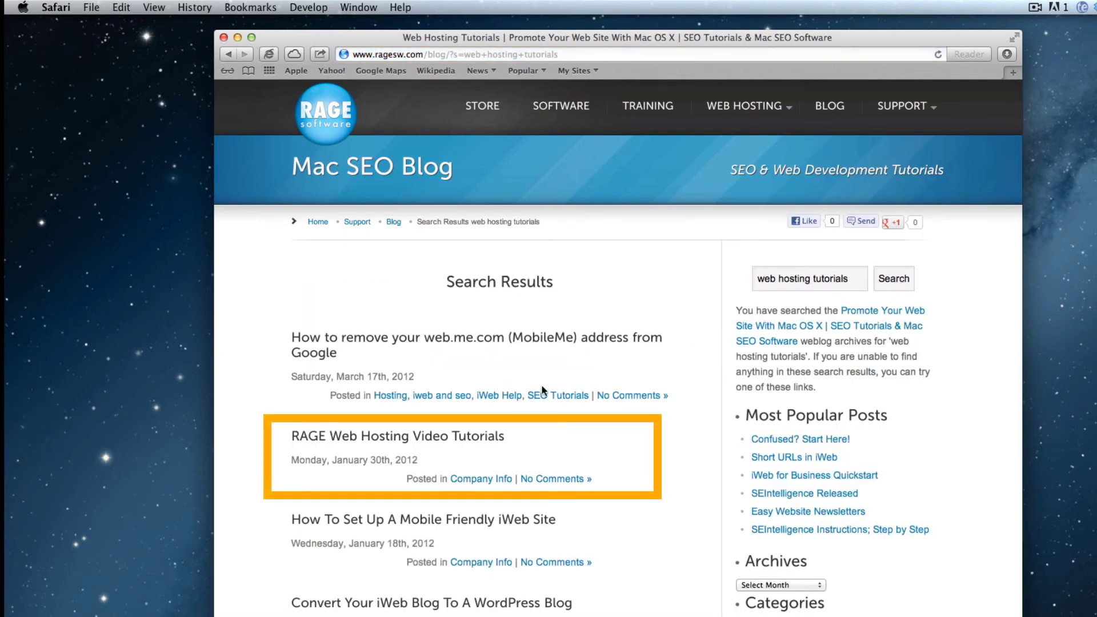
{"action": "left_click", "coordinate": [418, 443]}
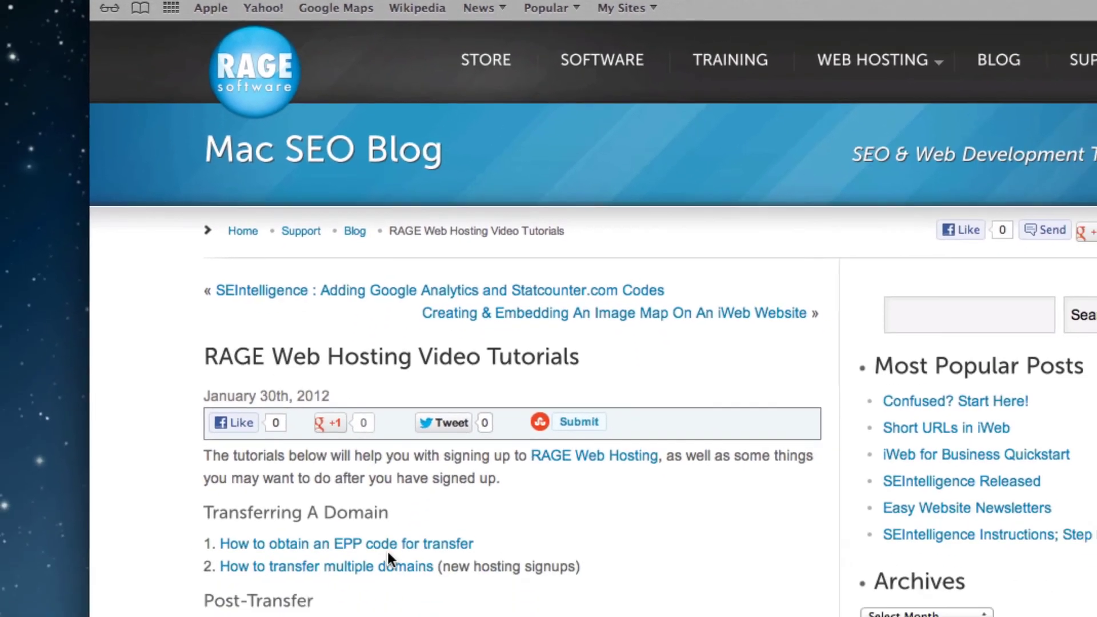
{"action": "scroll", "coordinate": [409, 350], "scroll_direction": "down", "scroll_amount": 5}
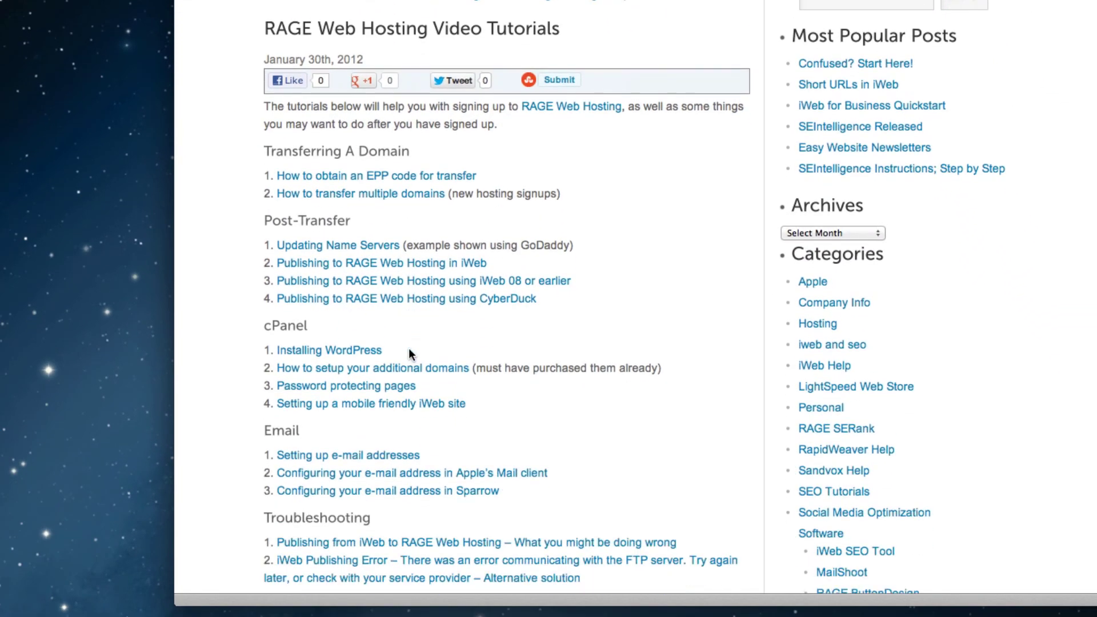
{"action": "left_click", "coordinate": [375, 406]}
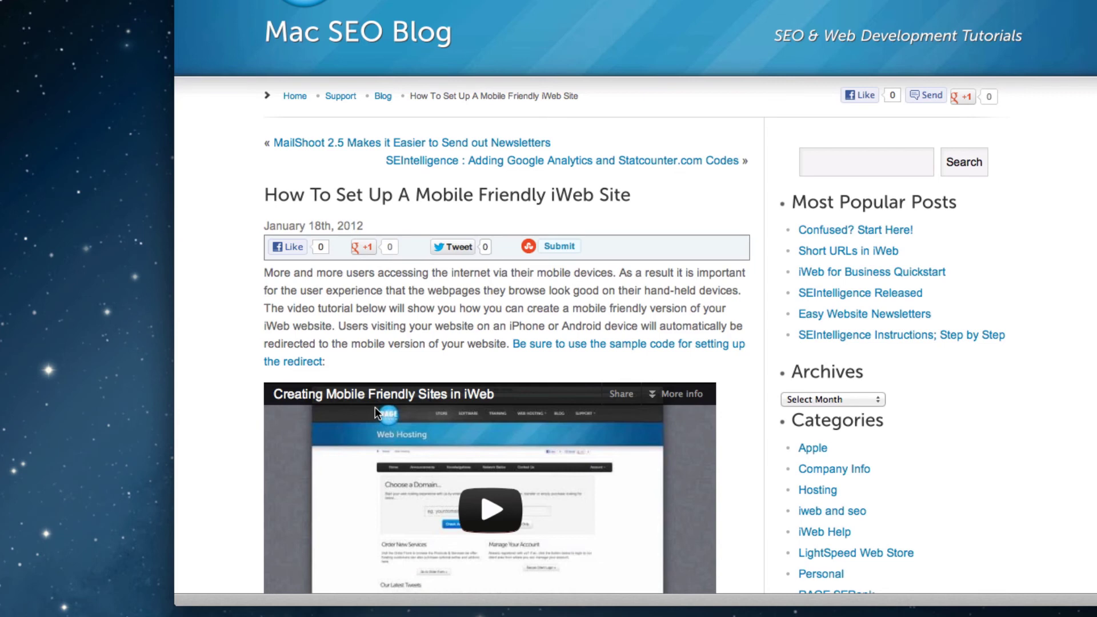
Step: Open the sample redirect code and copy the whole script
{"action": "left_click", "coordinate": [581, 349]}
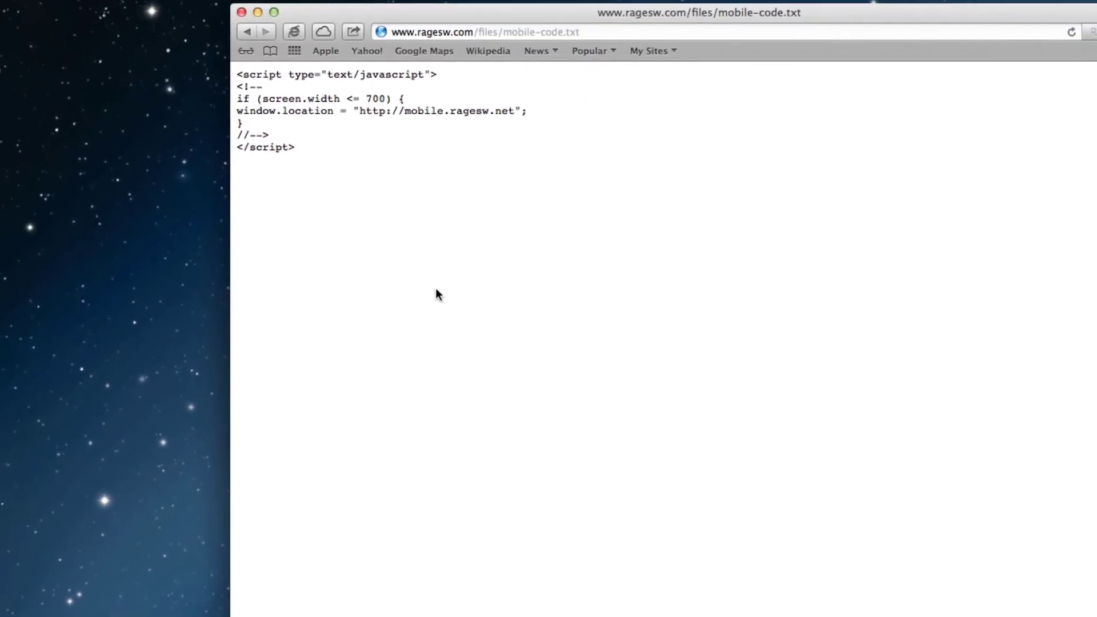
{"action": "left_click_drag", "start_coordinate": [295, 147], "coordinate": [241, 110]}
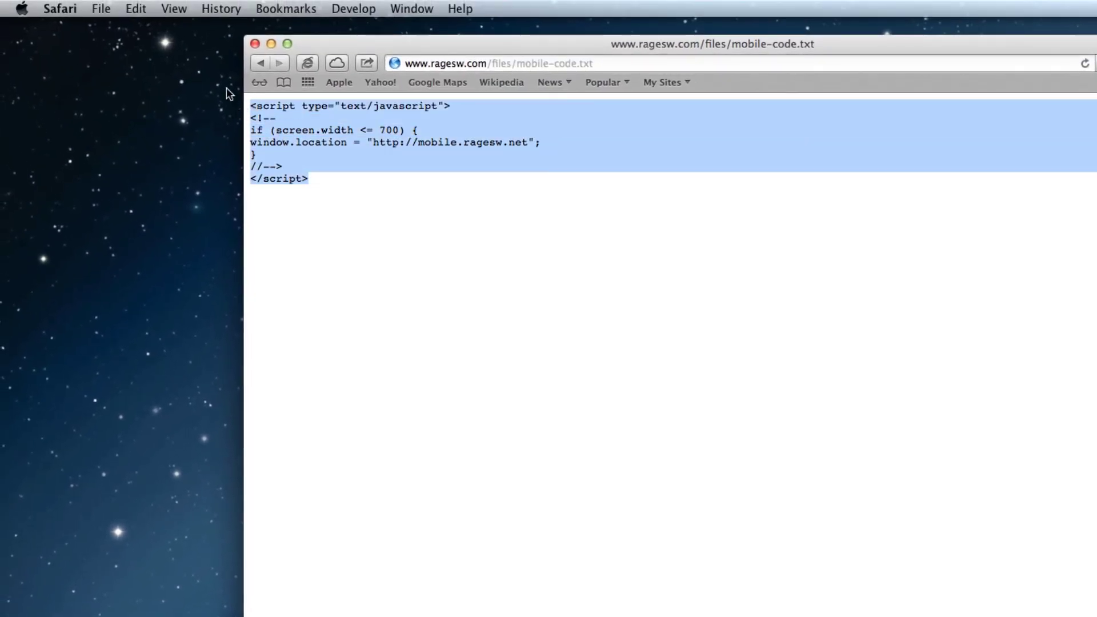
{"action": "left_click", "coordinate": [137, 8]}
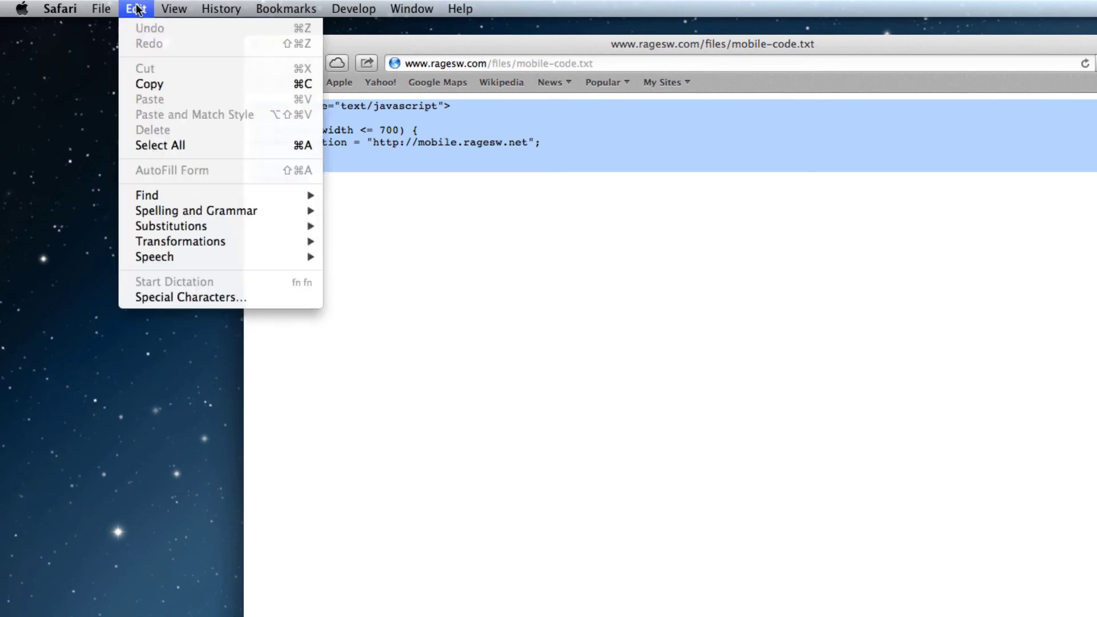
{"action": "left_click", "coordinate": [230, 87]}
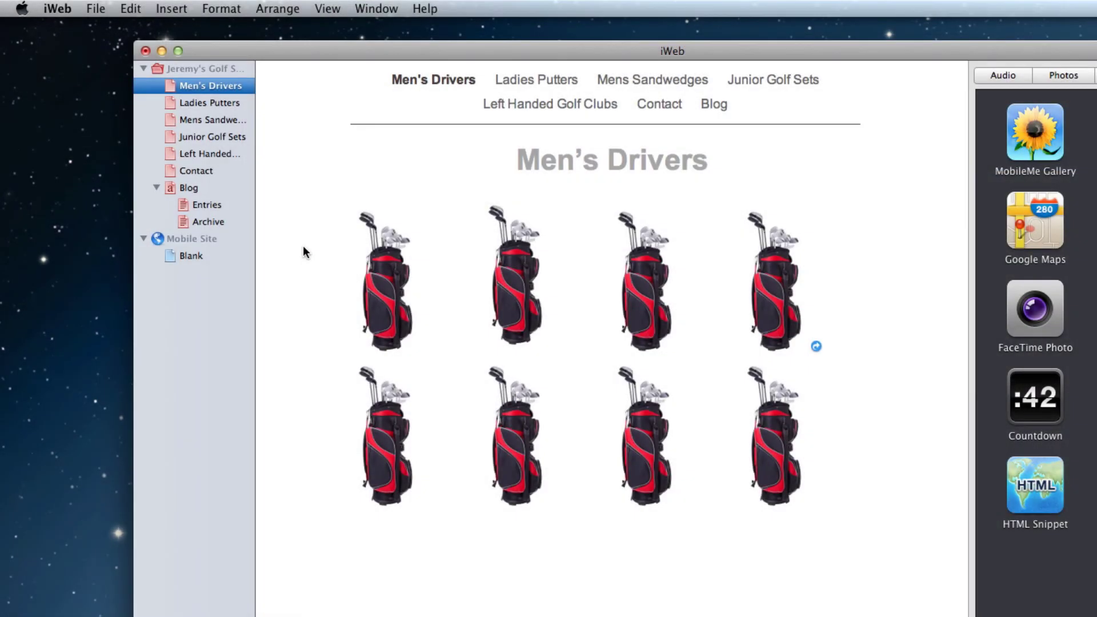
Step: Select the golf shop site and keep Local Folder as its publishing destination
{"action": "left_click", "coordinate": [201, 67]}
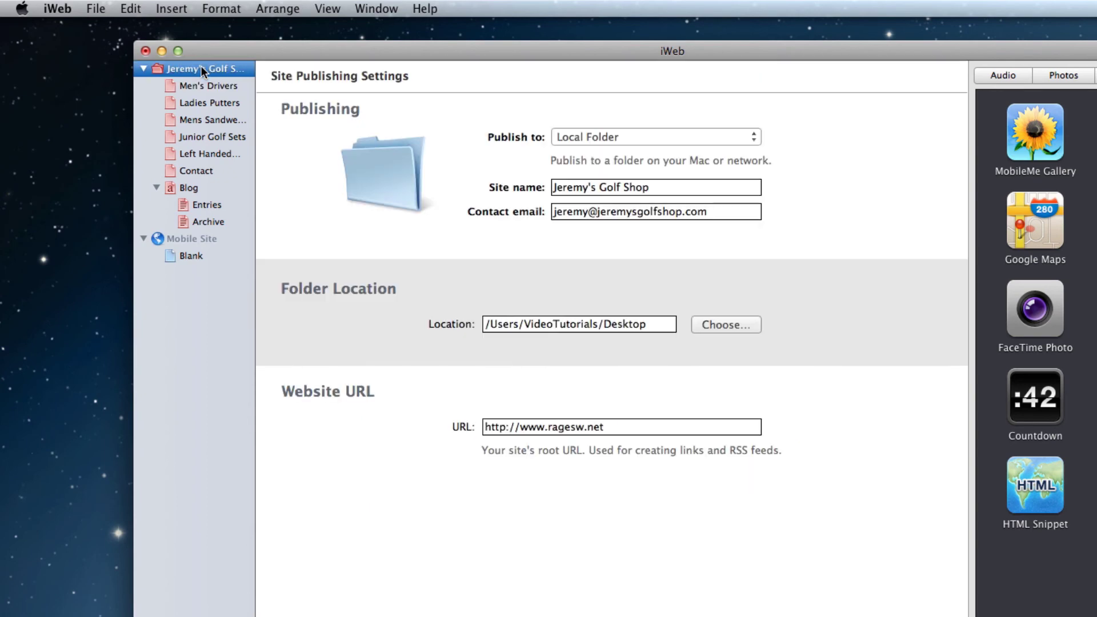
{"action": "left_click", "coordinate": [742, 138]}
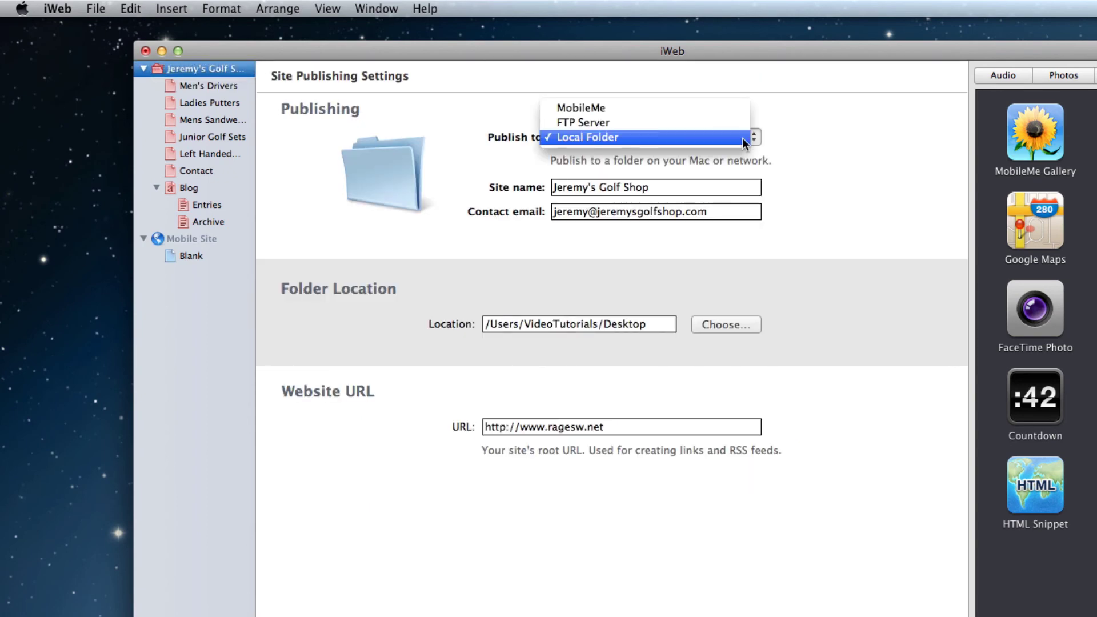
{"action": "left_click", "coordinate": [743, 138]}
{"action": "left_click", "coordinate": [95, 9]}
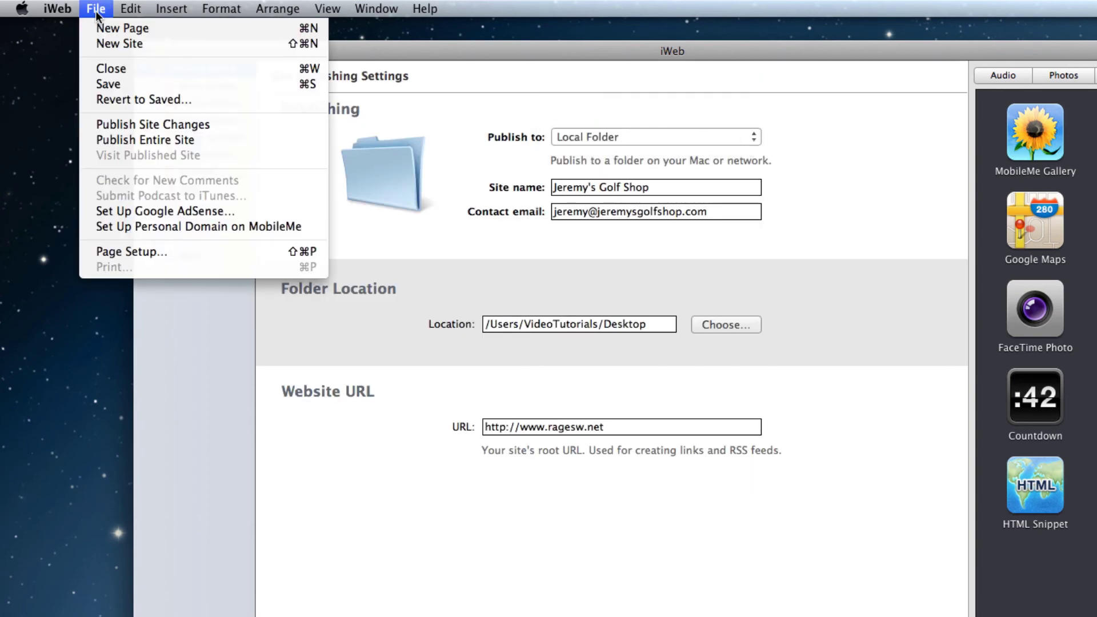
Step: Publish the entire site, then open the Jeremys_Golf_Shop folder in iWeb SEO Tool
{"action": "left_click", "coordinate": [276, 141]}
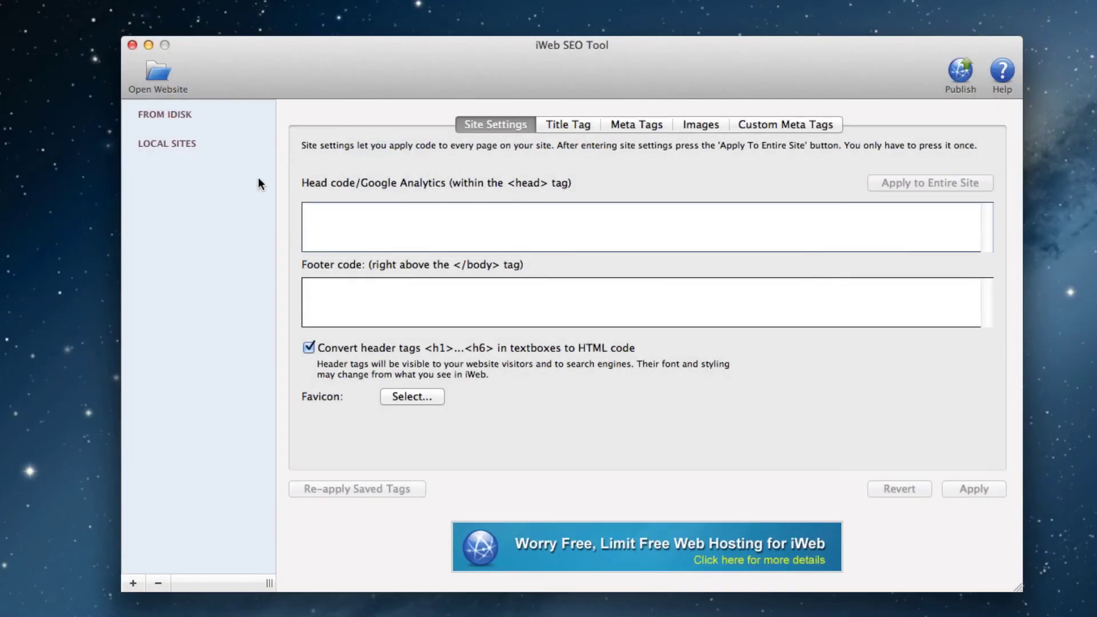
{"action": "left_click", "coordinate": [159, 80]}
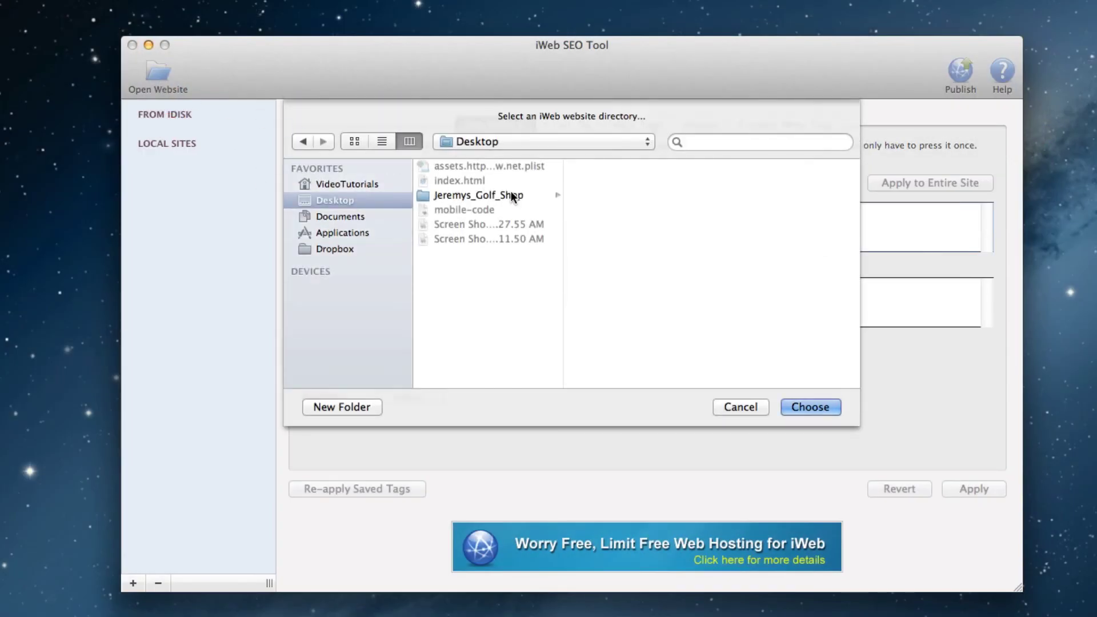
{"action": "left_click", "coordinate": [511, 194]}
{"action": "left_click", "coordinate": [805, 411]}
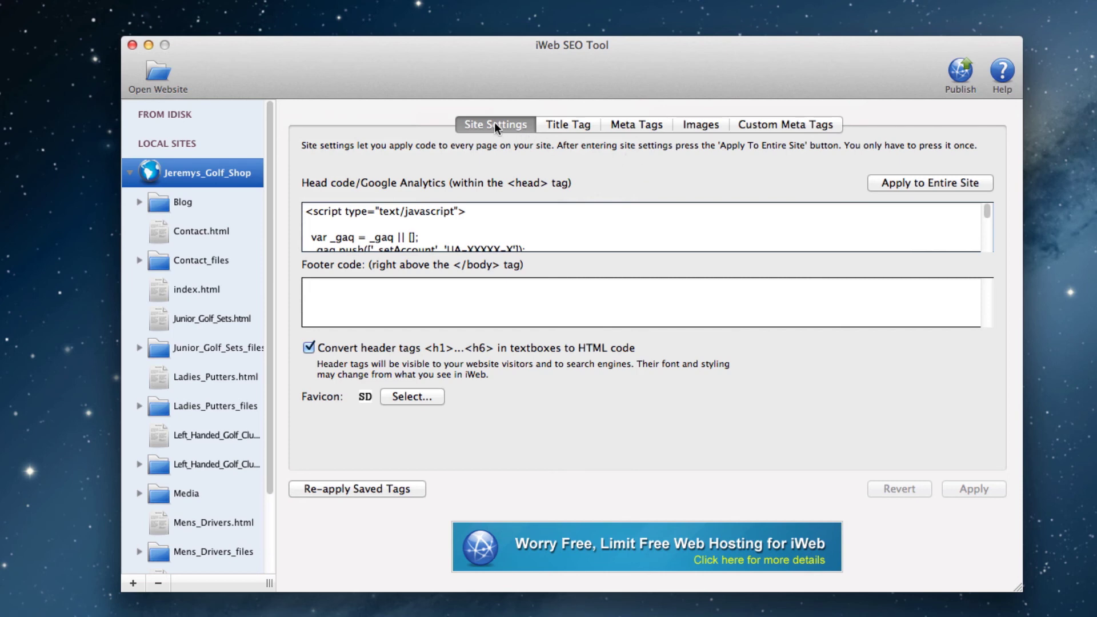
Step: Paste the redirect script on a new line above the existing head code script
{"action": "left_click", "coordinate": [306, 209]}
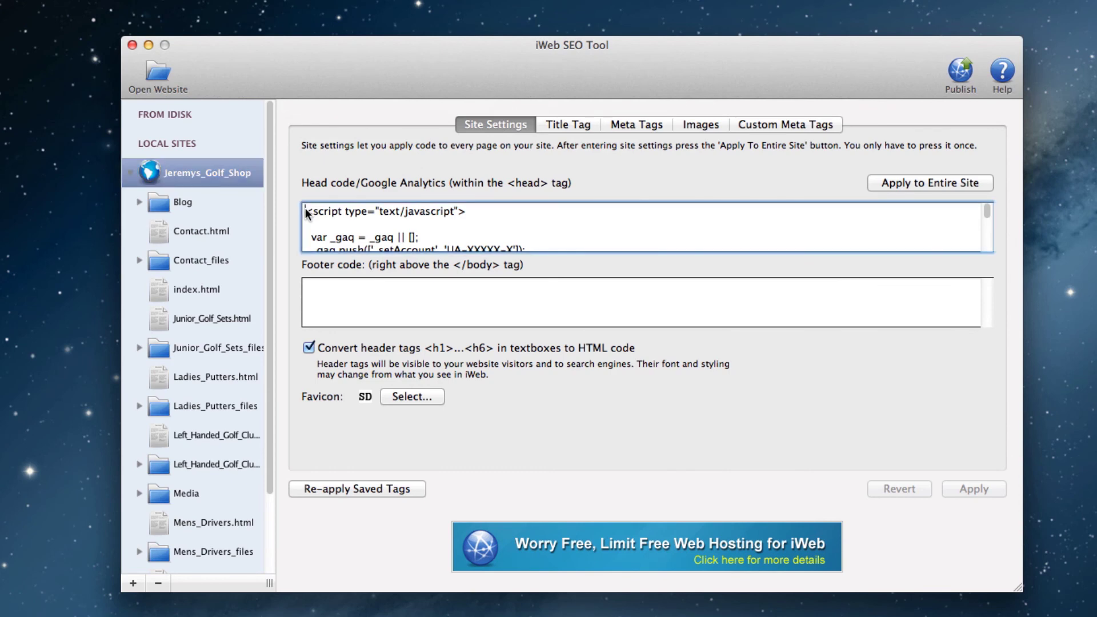
{"action": "key", "text": "Return"}
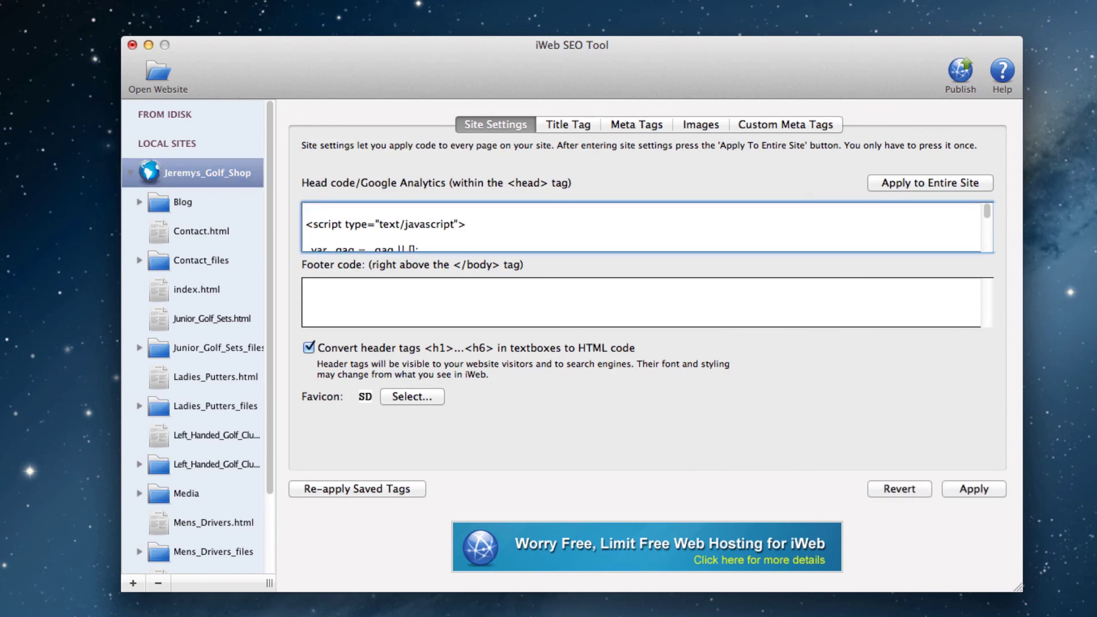
{"action": "key", "text": "super+v"}
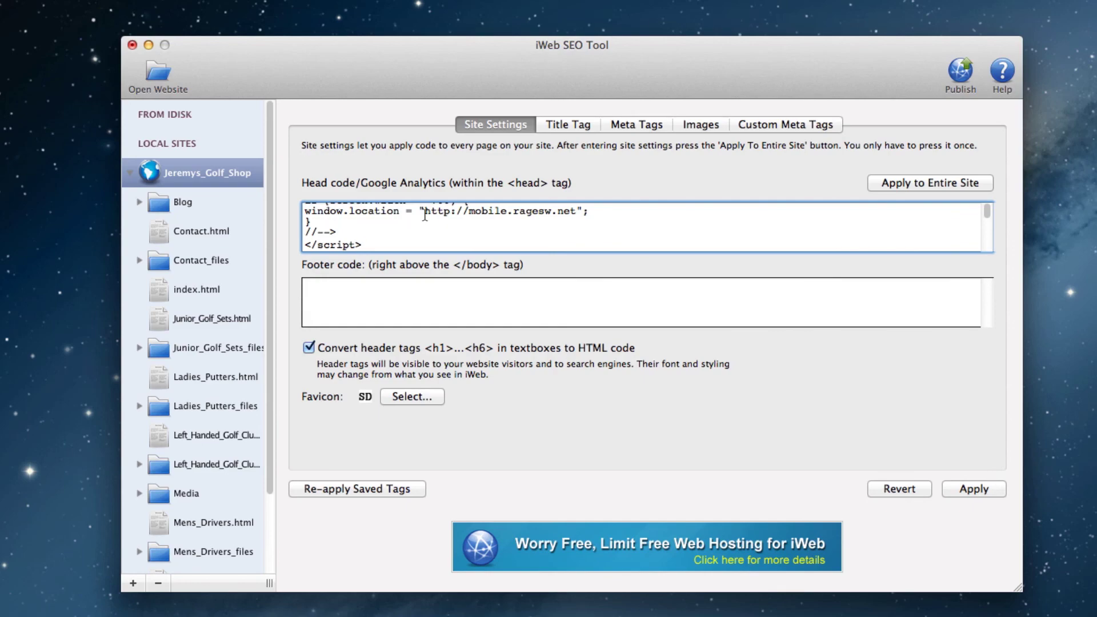
{"action": "left_click_drag", "start_coordinate": [425, 210], "coordinate": [571, 211]}
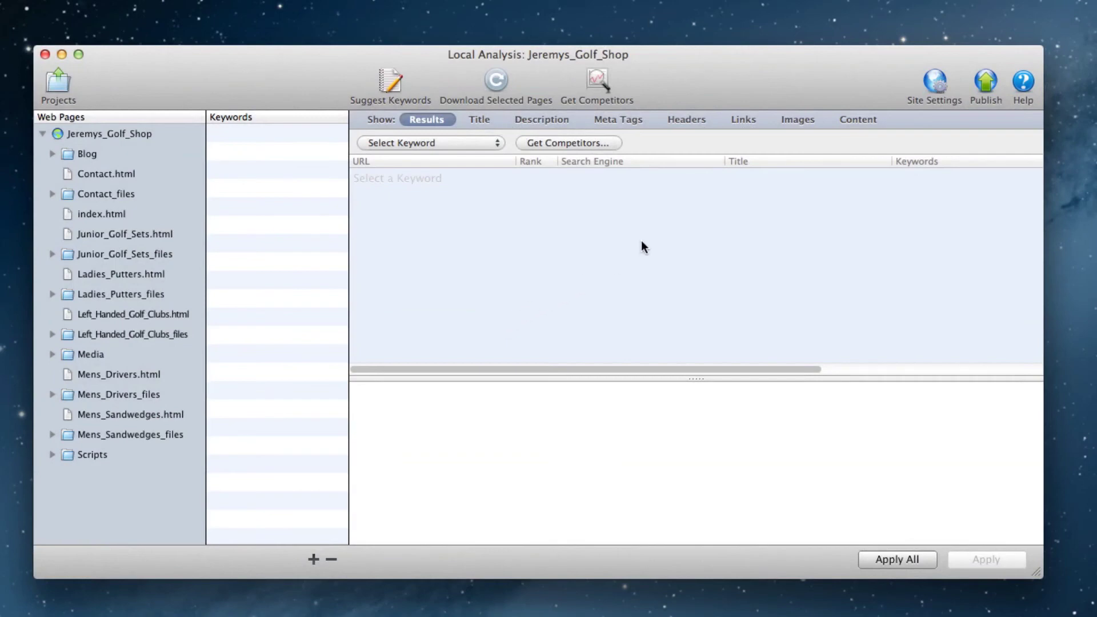
Step: Paste the redirect script into Site Settings' Header Code and apply it site-wide
{"action": "left_click", "coordinate": [934, 102]}
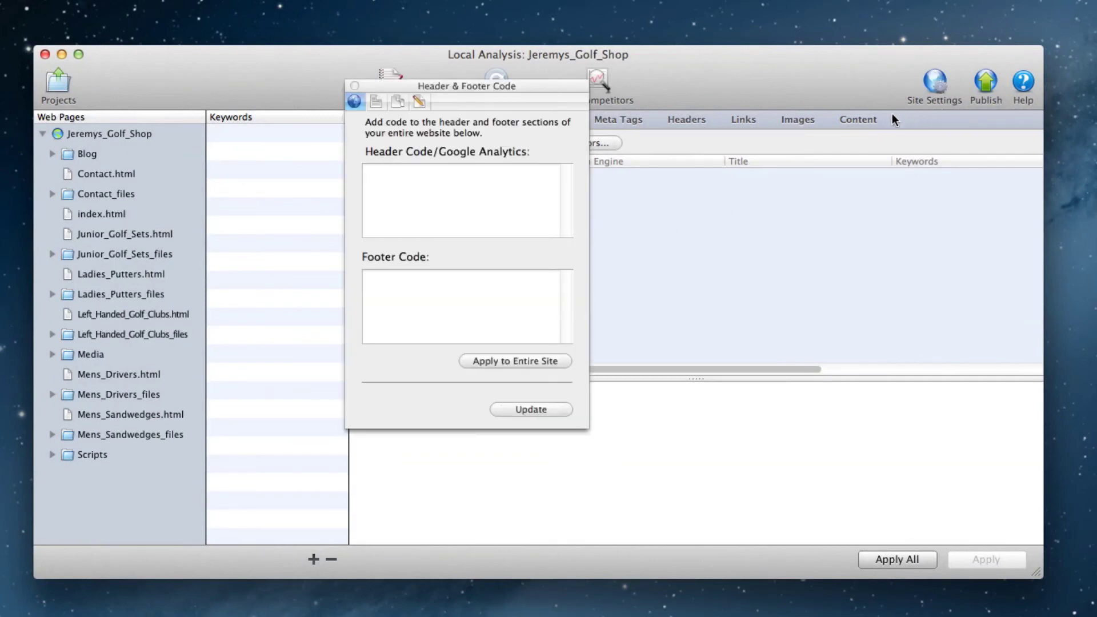
{"action": "left_click", "coordinate": [432, 177]}
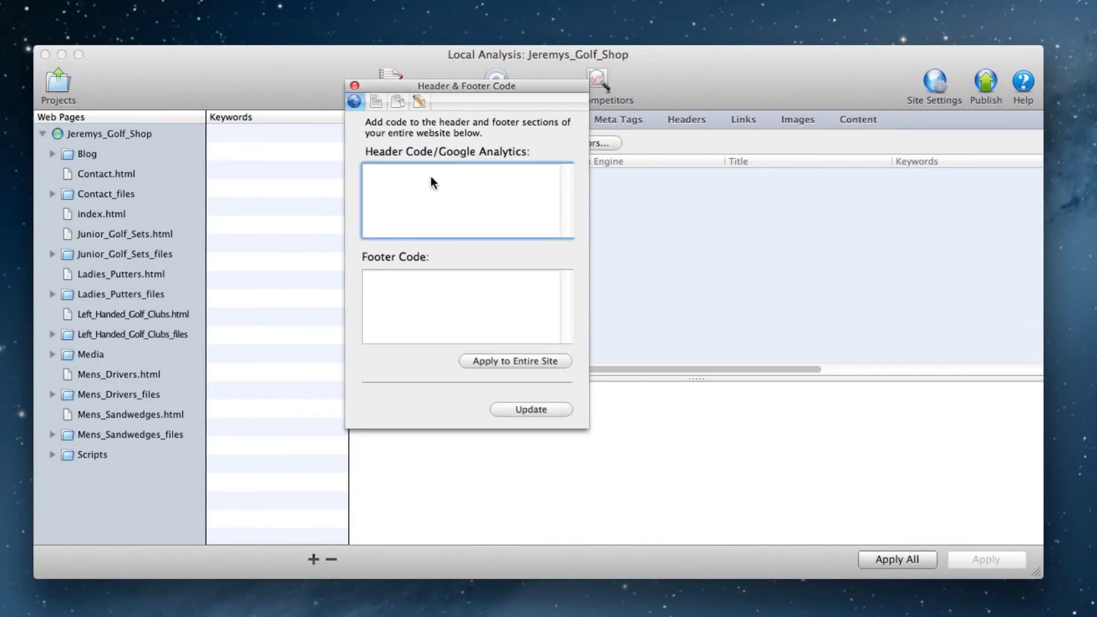
{"action": "key", "text": "super+v"}
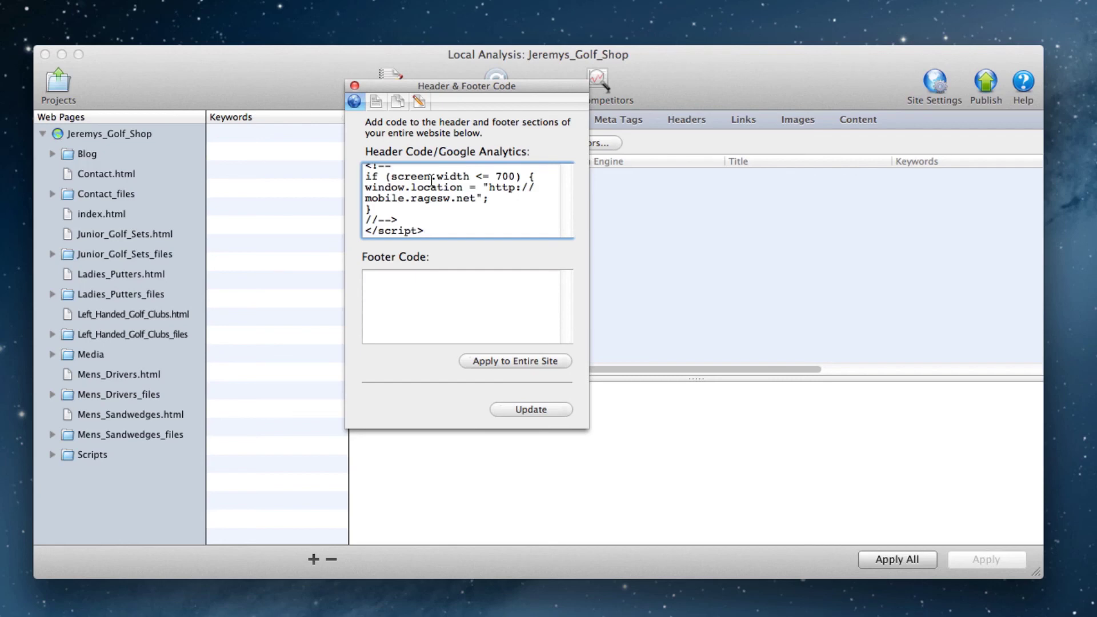
{"action": "left_click_drag", "start_coordinate": [476, 199], "coordinate": [477, 184]}
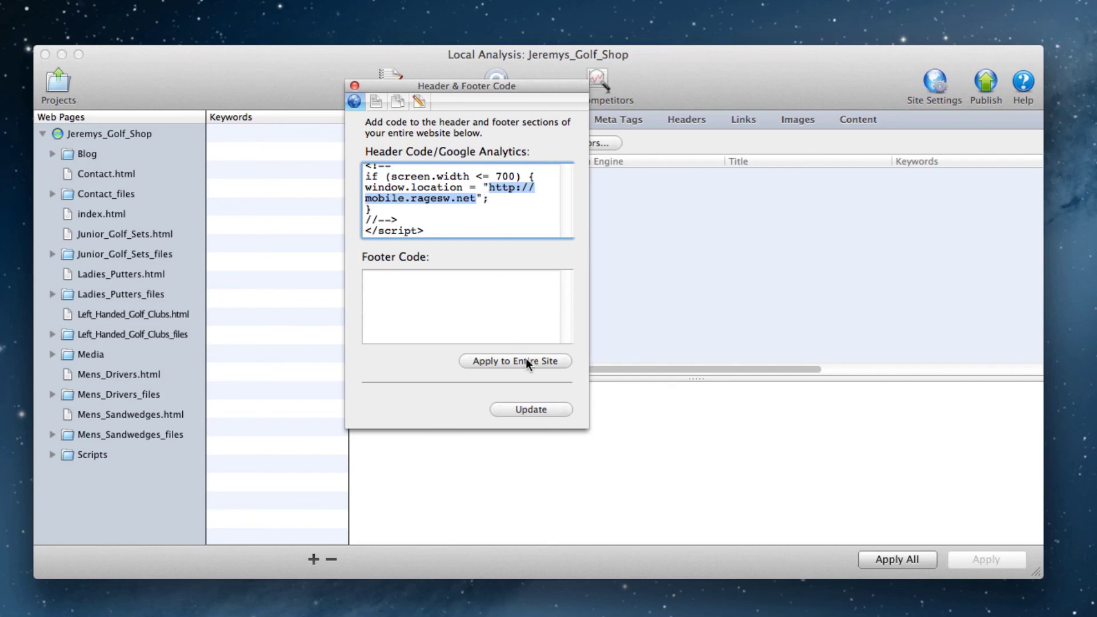
{"action": "left_click", "coordinate": [538, 210]}
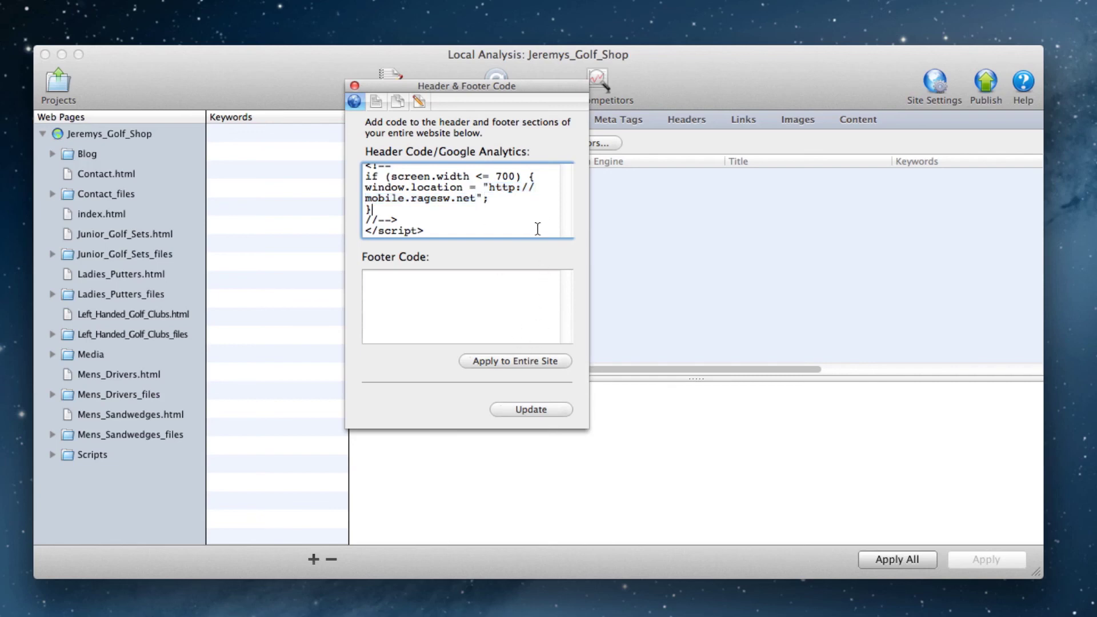
{"action": "left_click", "coordinate": [535, 362]}
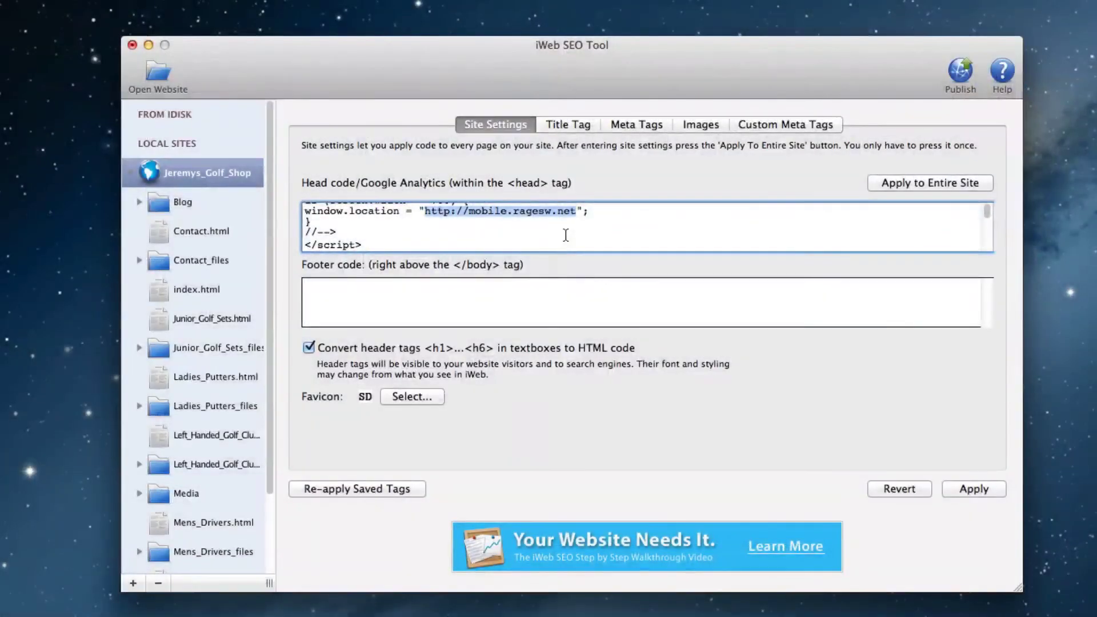
Step: Apply the head code to the entire site and acknowledge the update
{"action": "left_click", "coordinate": [564, 231]}
{"action": "left_click", "coordinate": [902, 183]}
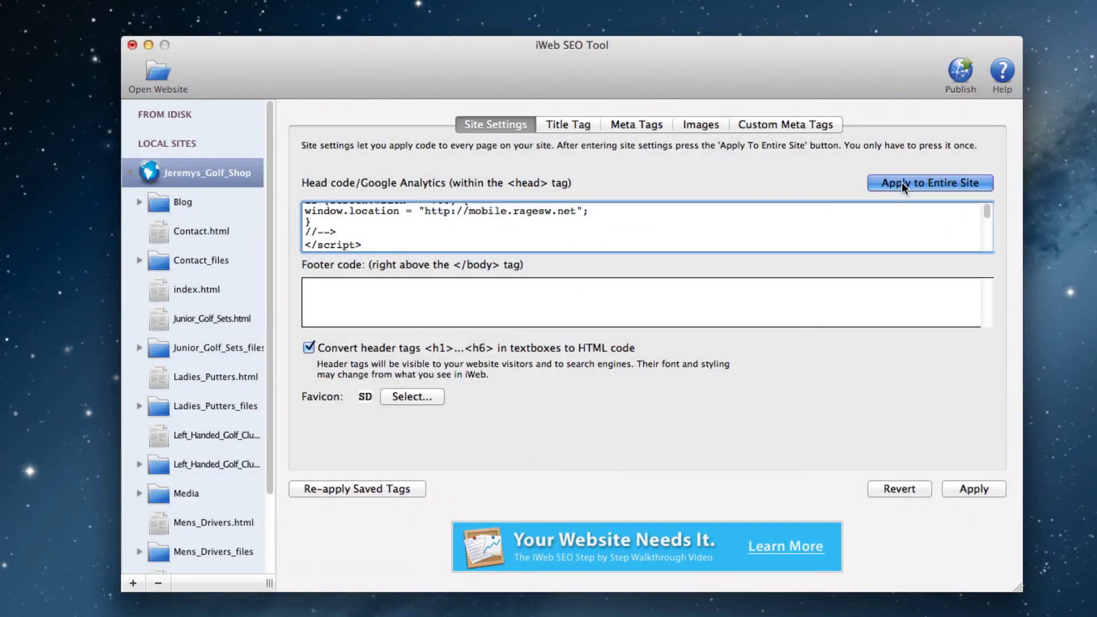
{"action": "left_click", "coordinate": [836, 204]}
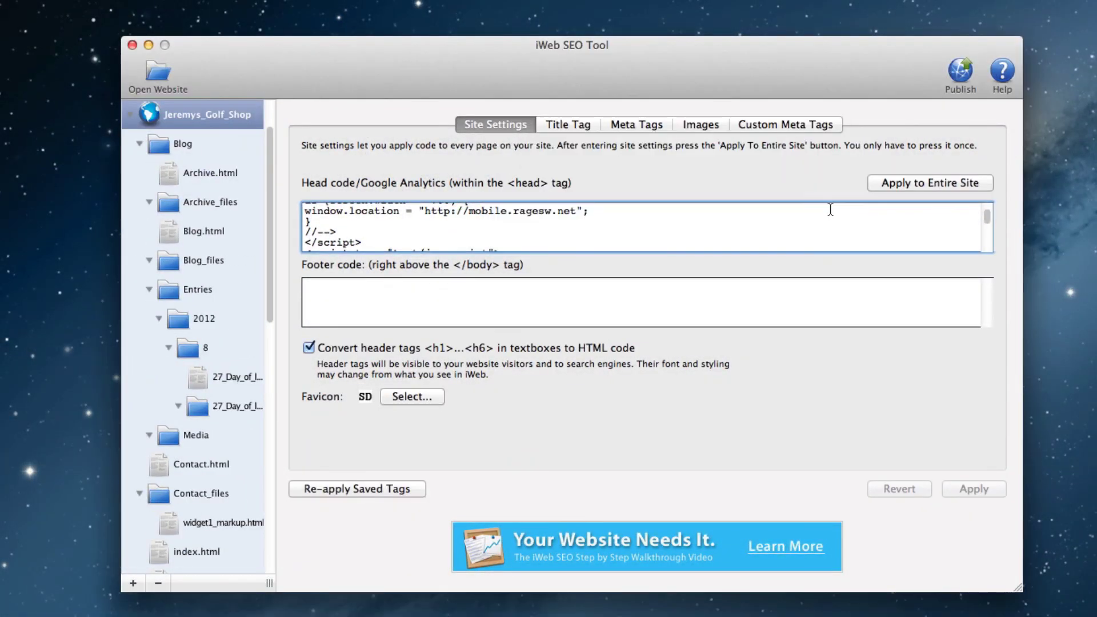
Step: Upload the site by FTP using the My Website account
{"action": "left_click", "coordinate": [958, 86]}
{"action": "left_click", "coordinate": [703, 269]}
{"action": "left_click", "coordinate": [527, 92]}
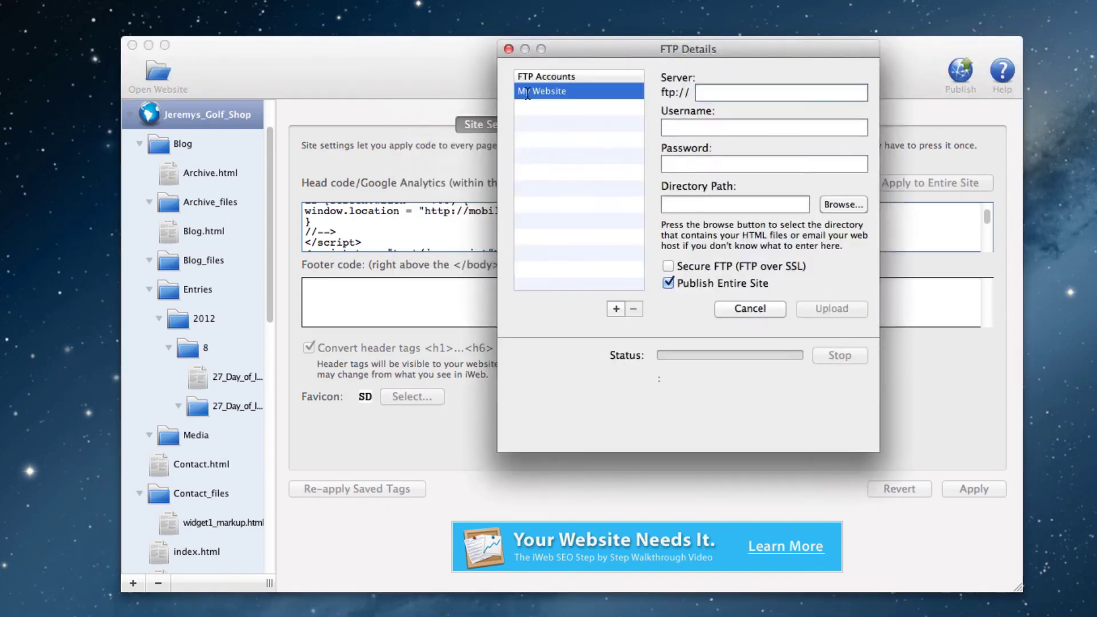
{"action": "left_click", "coordinate": [813, 308]}
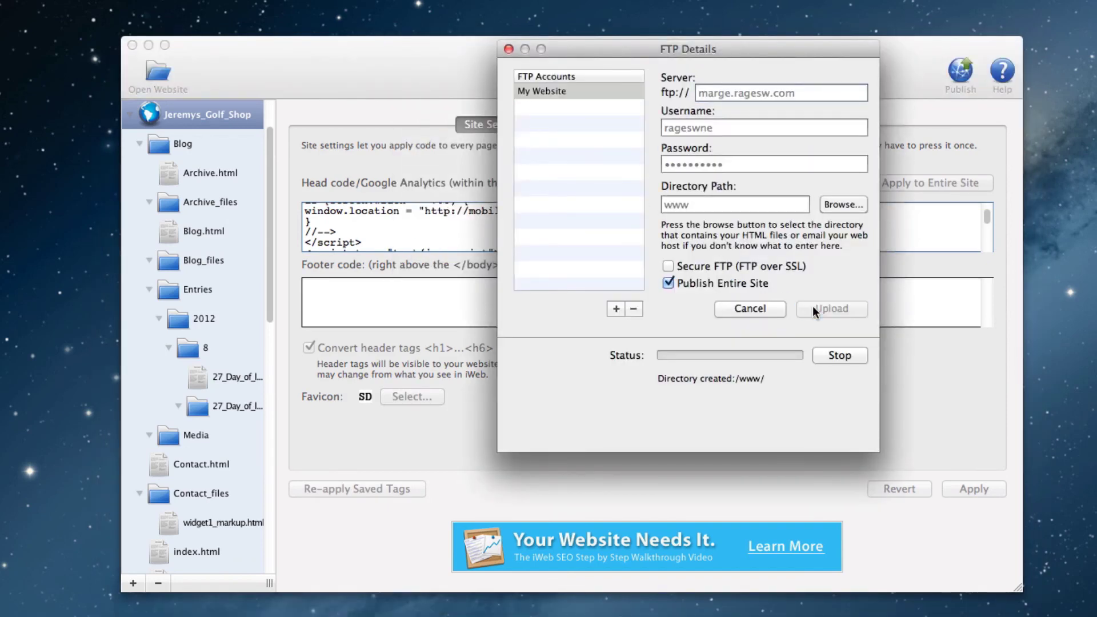